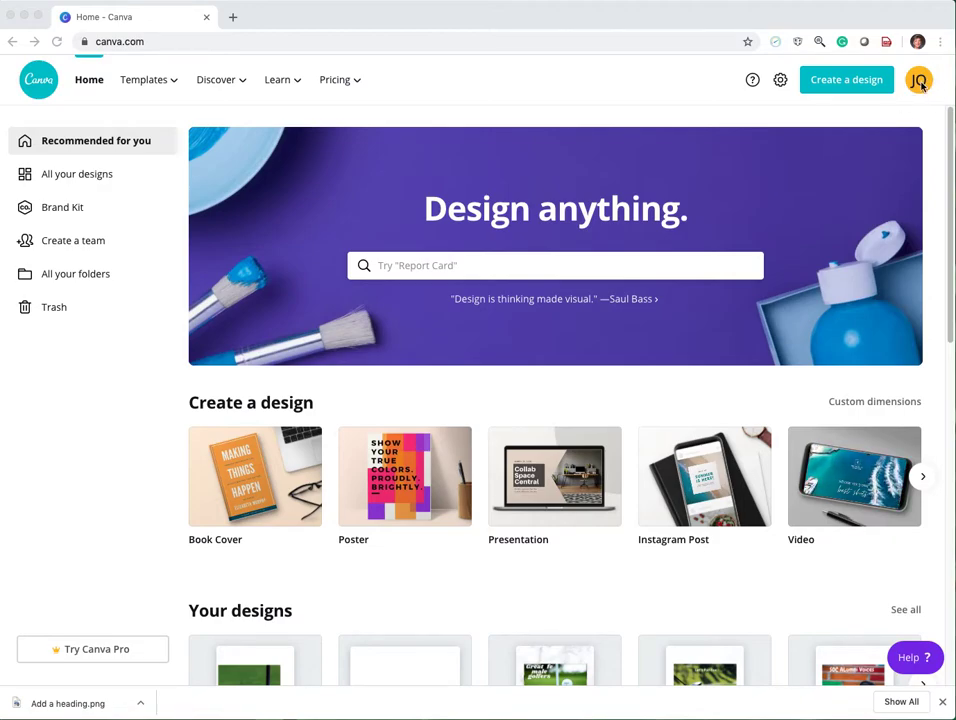
Create a new blank design with custom dimensions of 3000 × 3000 px.
left_click(841, 86)
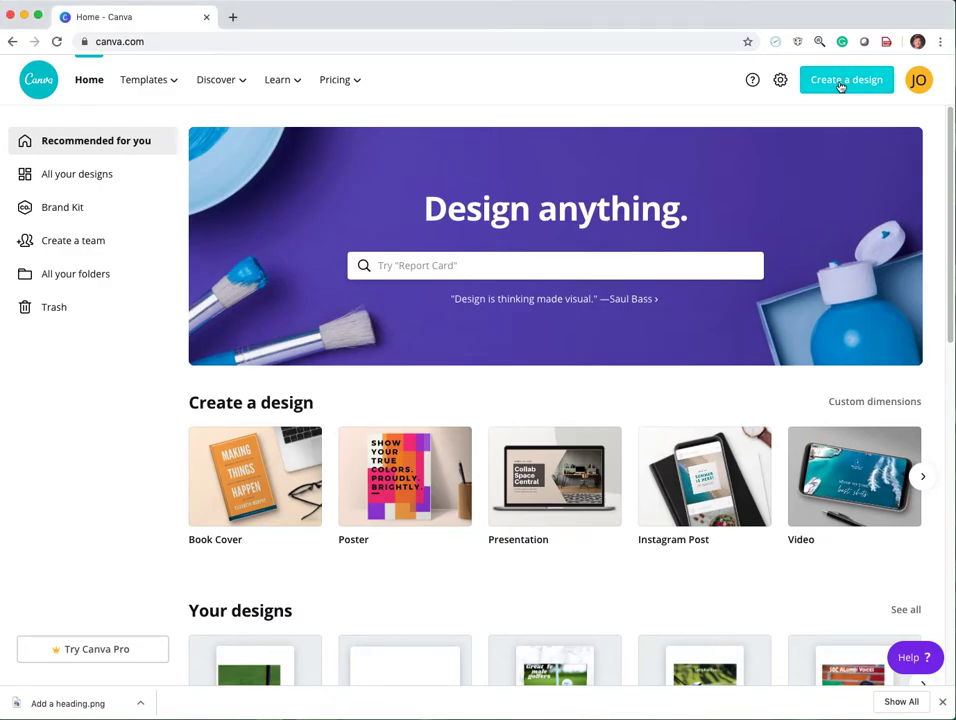
left_click(841, 86)
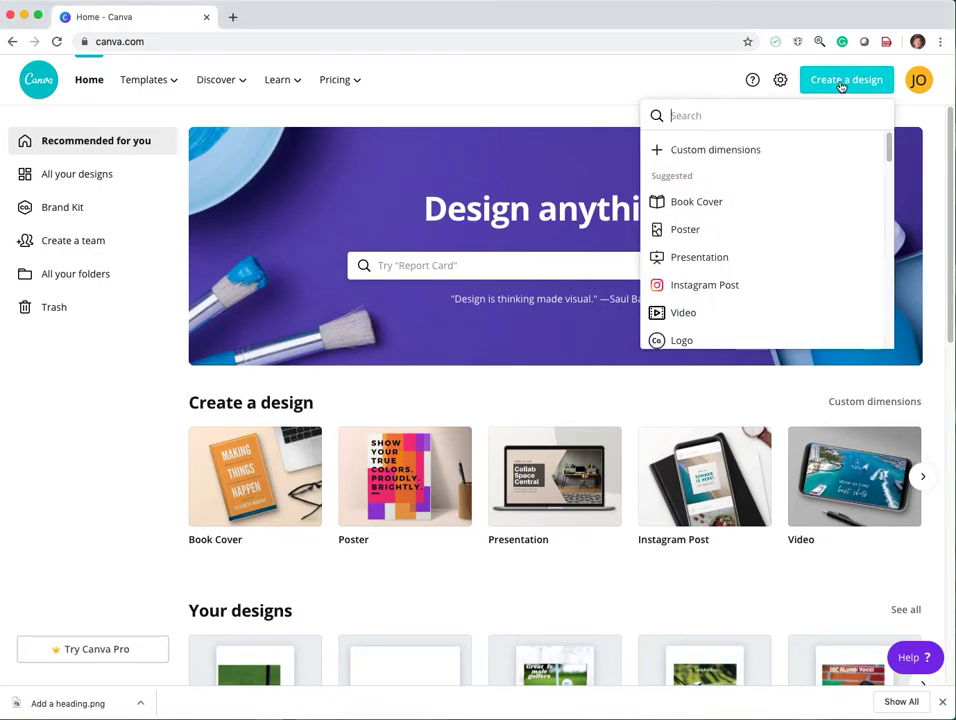
left_click(716, 152)
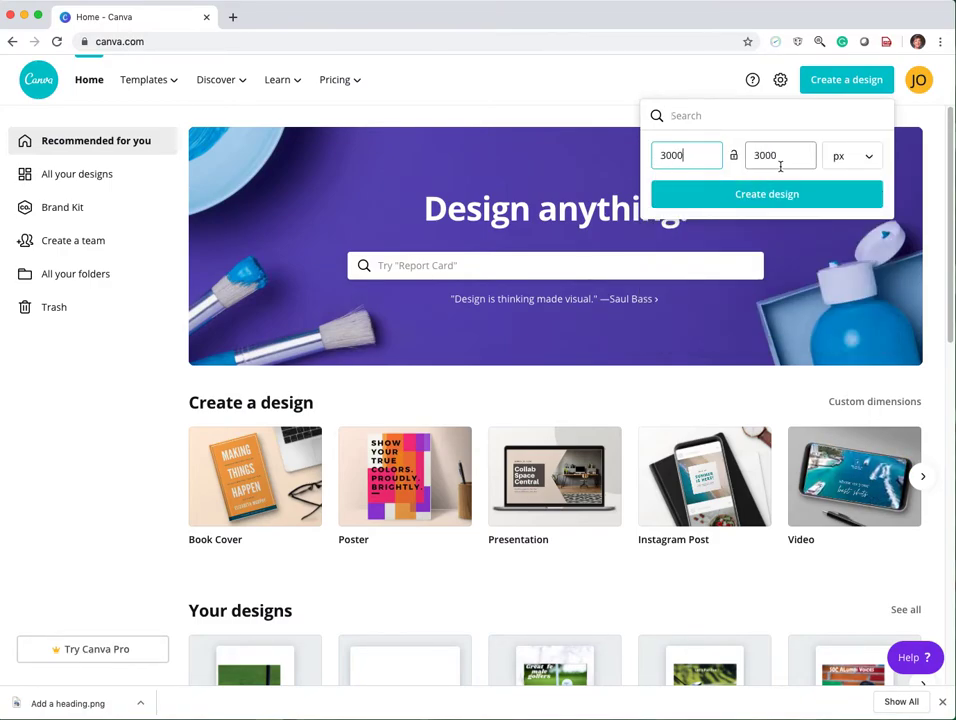
left_click(868, 164)
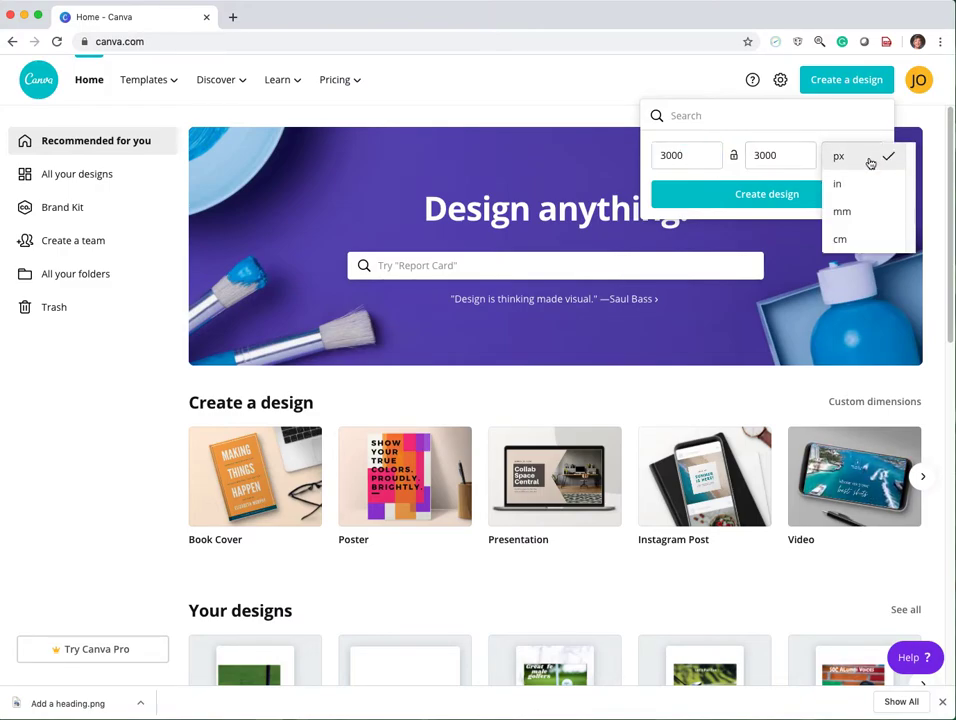
left_click(802, 258)
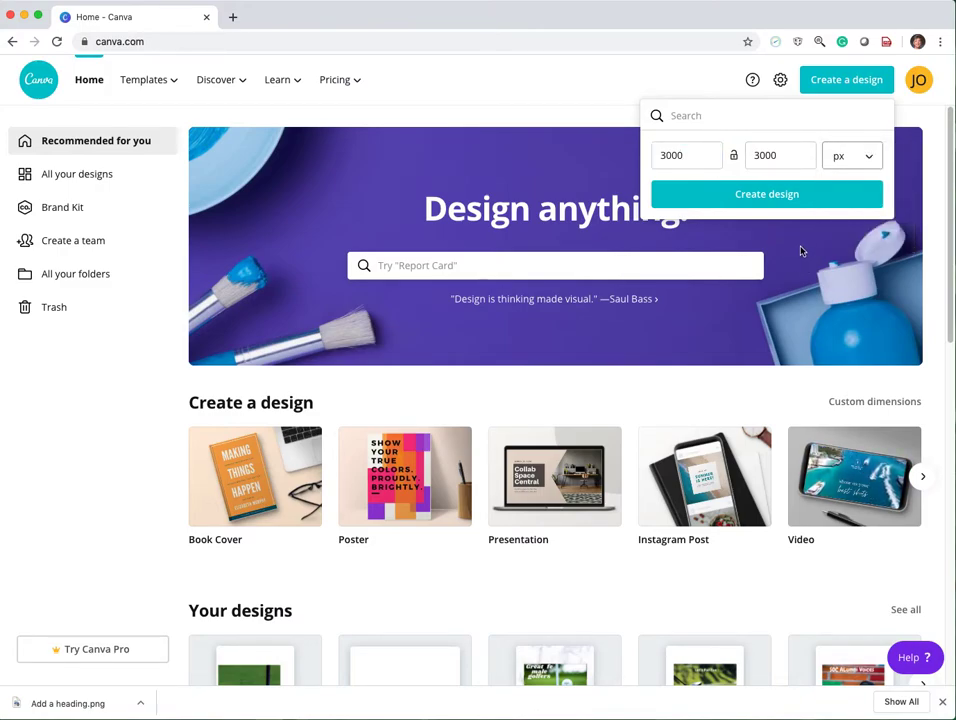
left_click(765, 196)
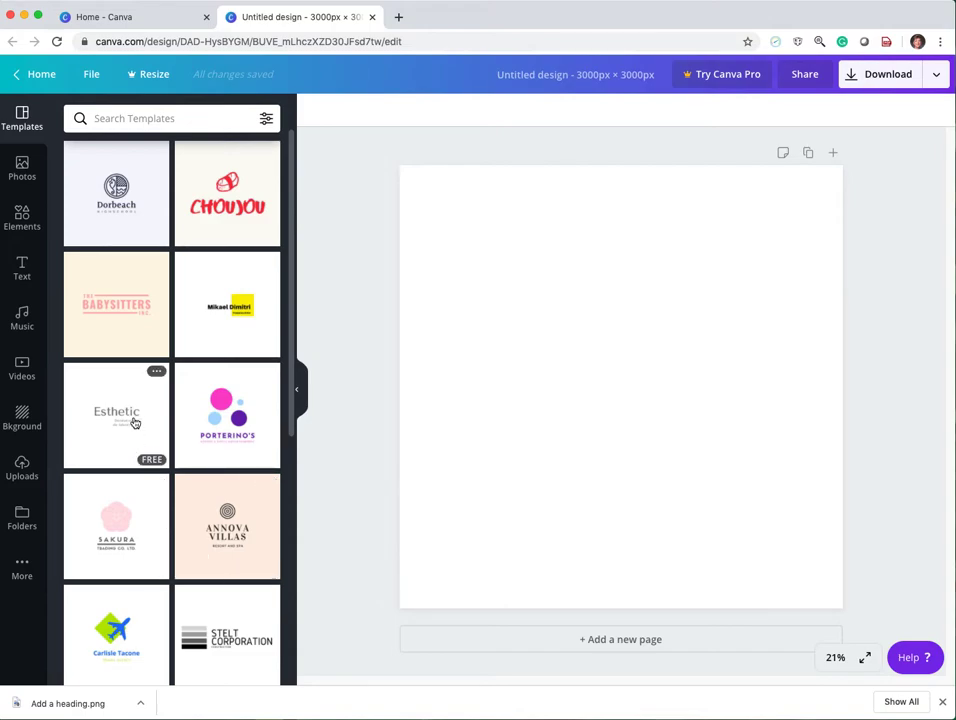
Add the featured illustration of two linked hands to the page and apply the orange gradient background.
left_click(24, 172)
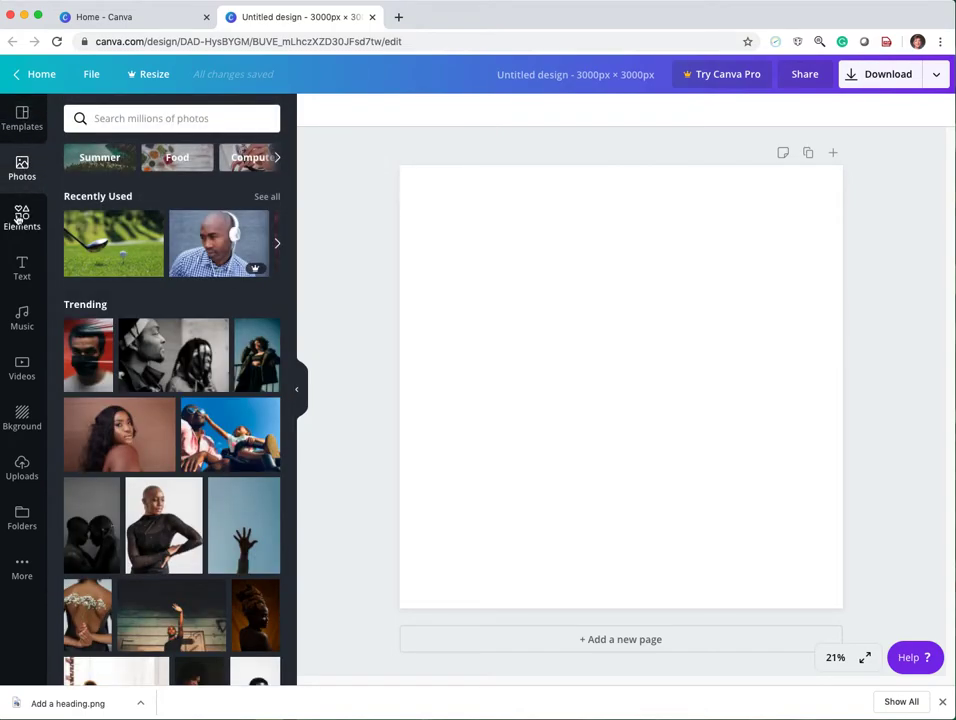
left_click(18, 218)
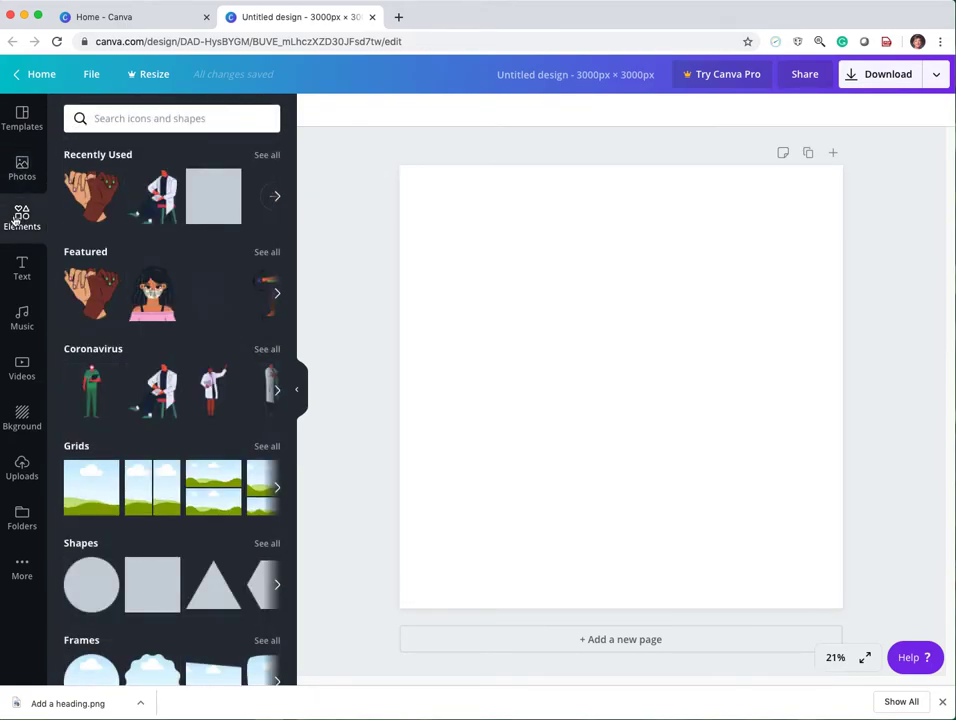
left_click(96, 290)
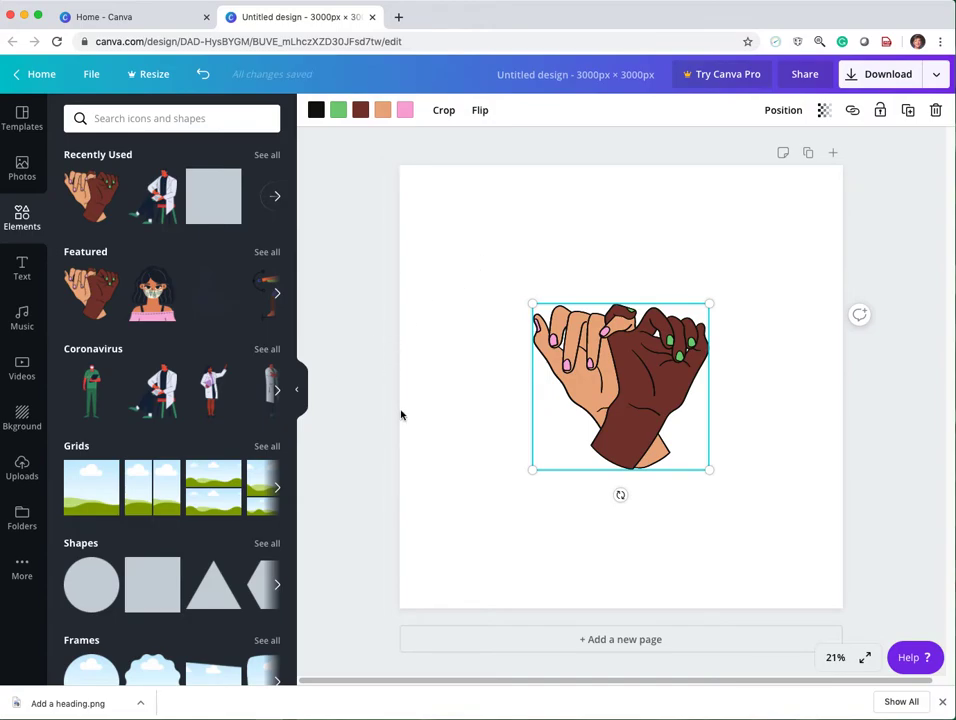
left_click(8, 418)
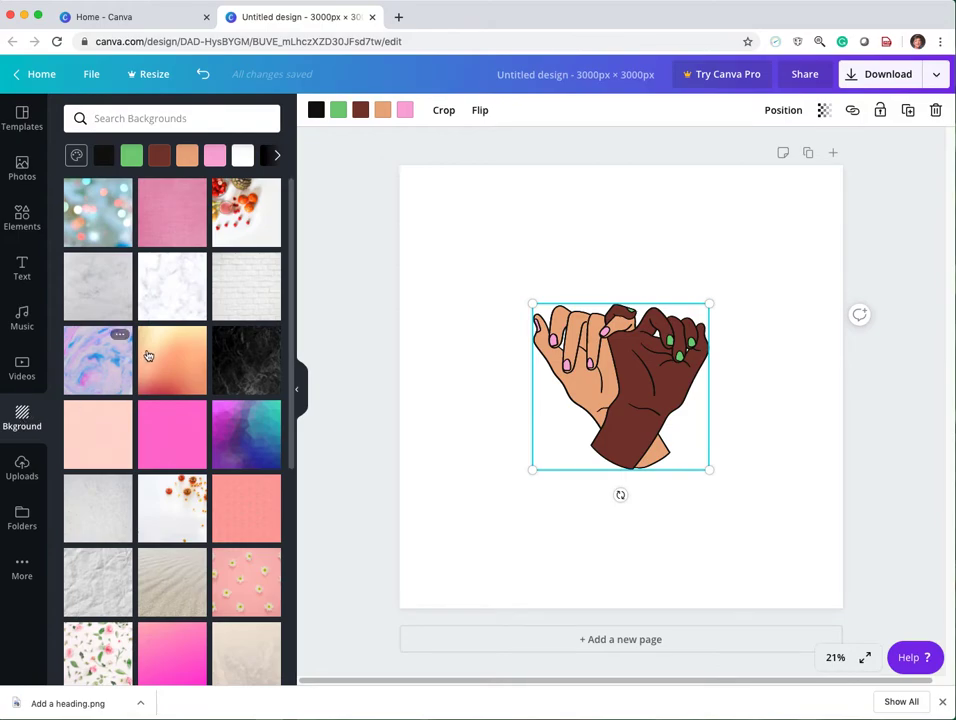
left_click(176, 351)
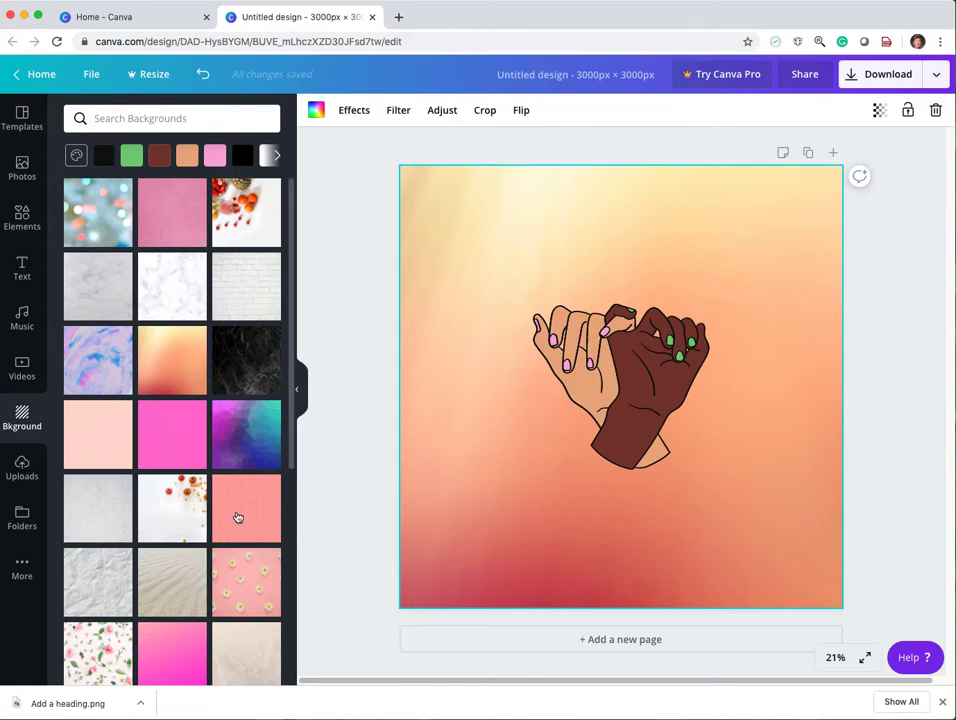
Upload vandals.jpg from the Desktop folder and place the photo on the page.
left_click(22, 466)
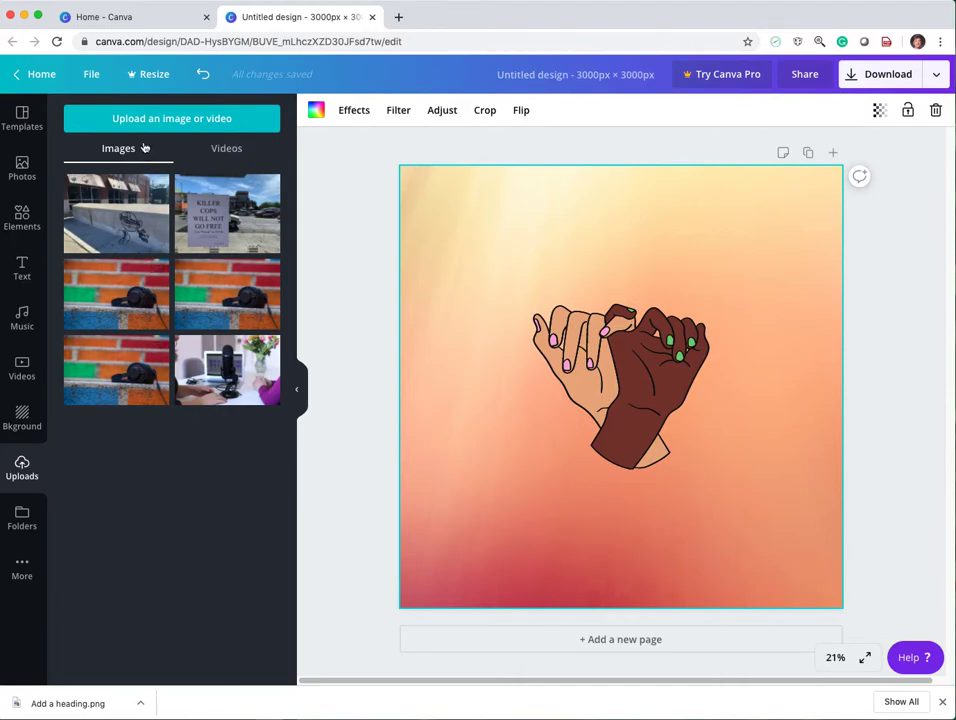
left_click(168, 118)
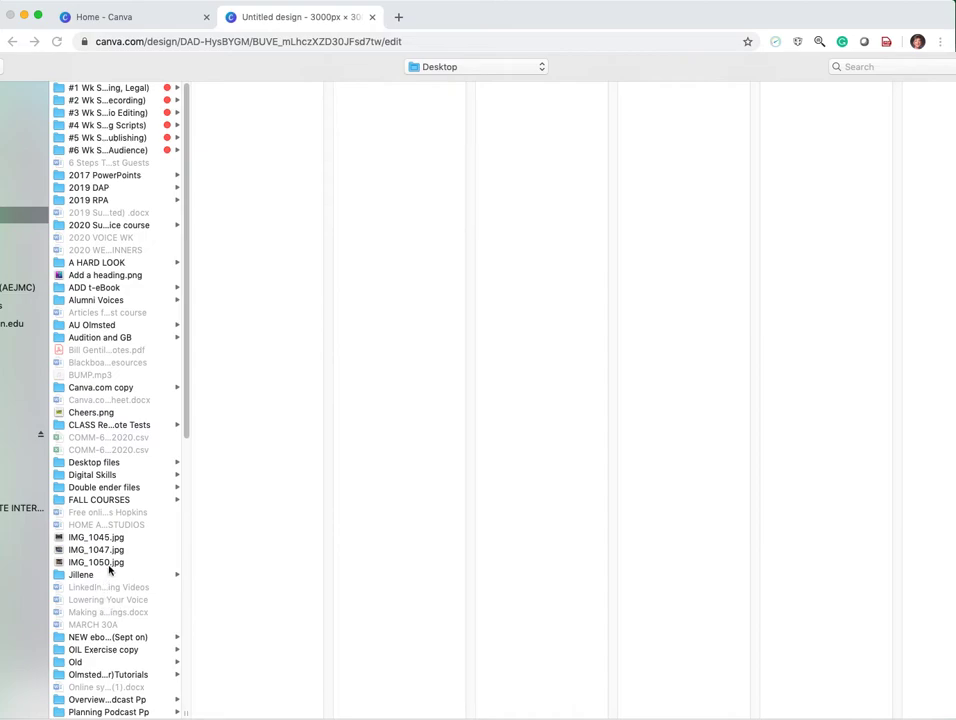
left_click_drag(183, 410, 169, 525)
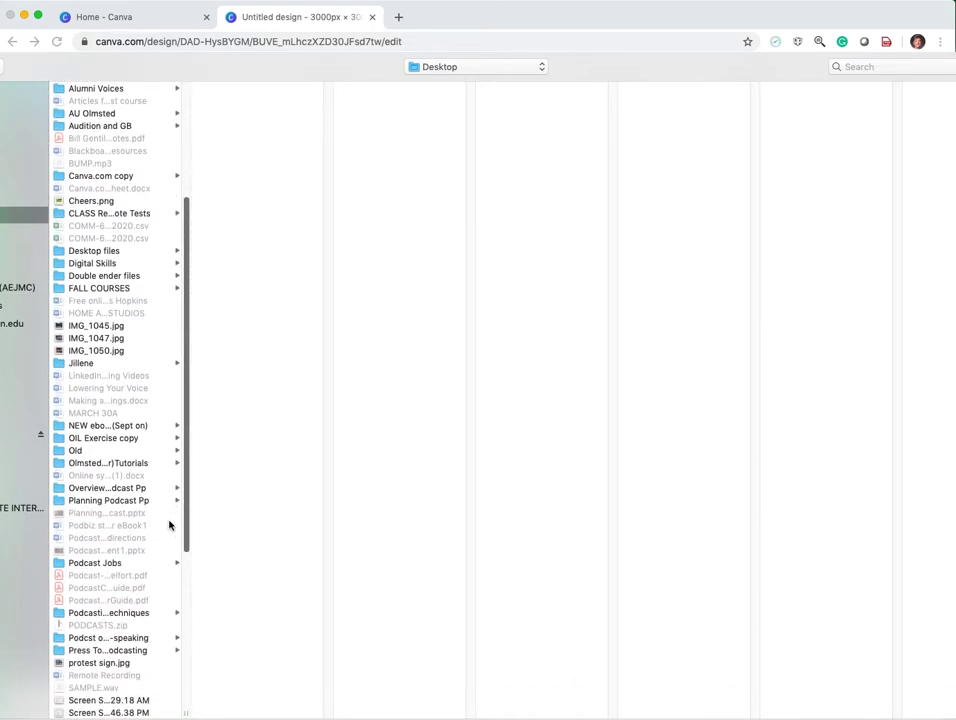
left_click_drag(169, 525, 157, 672)
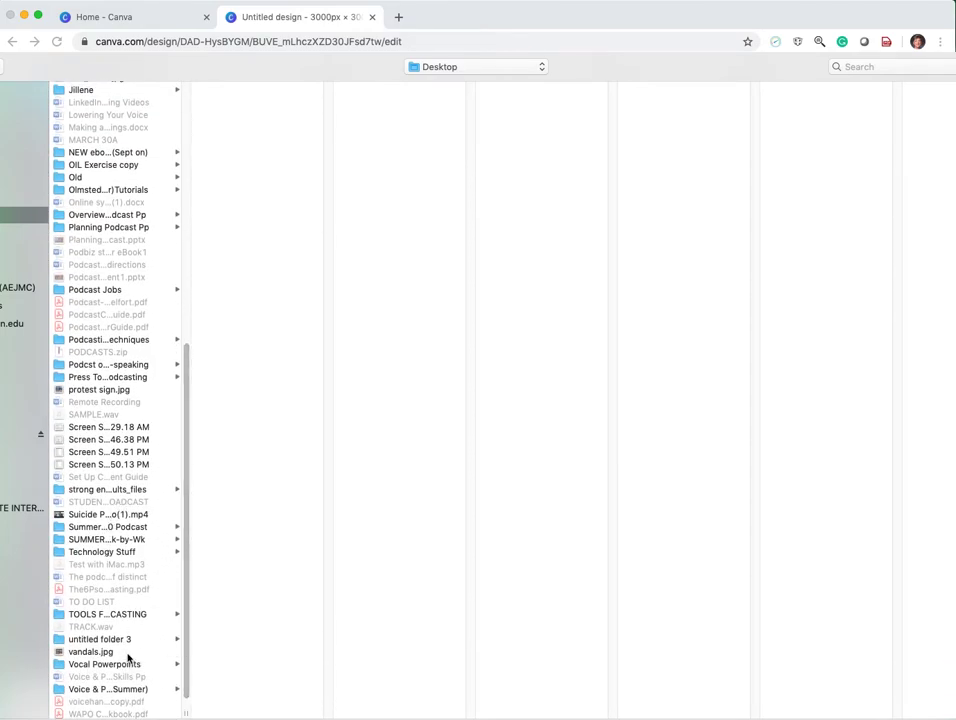
left_click(90, 652)
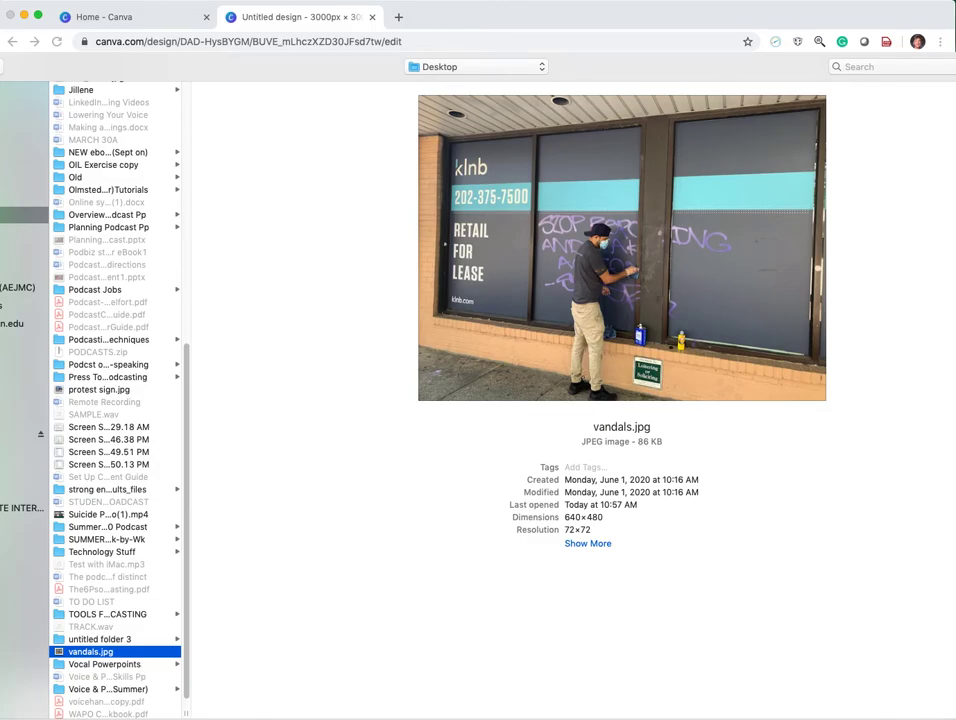
key("Return")
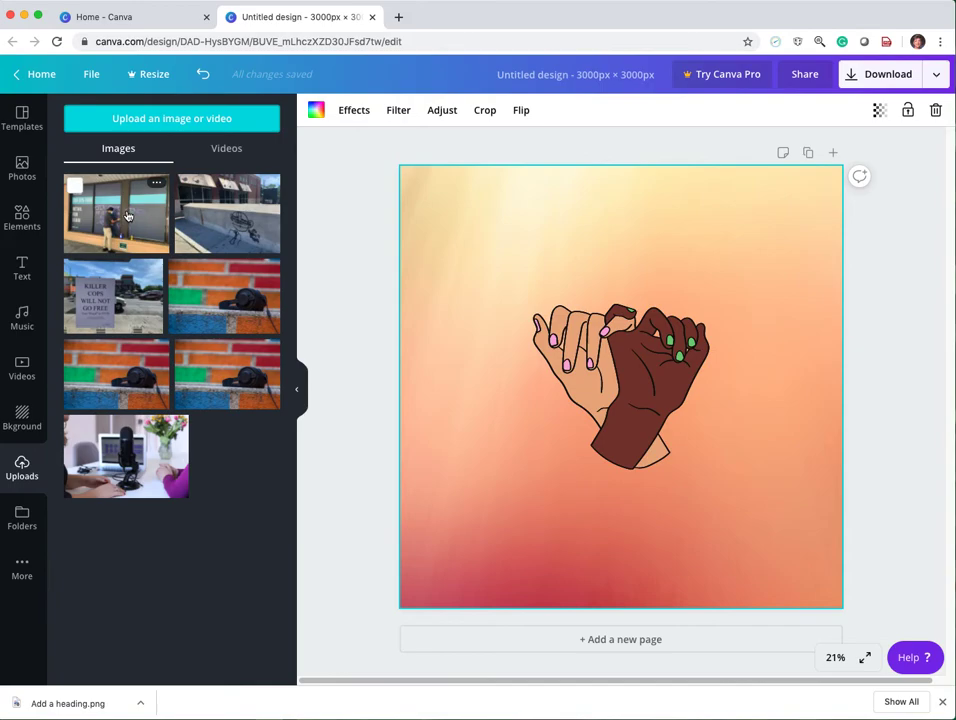
left_click(117, 213)
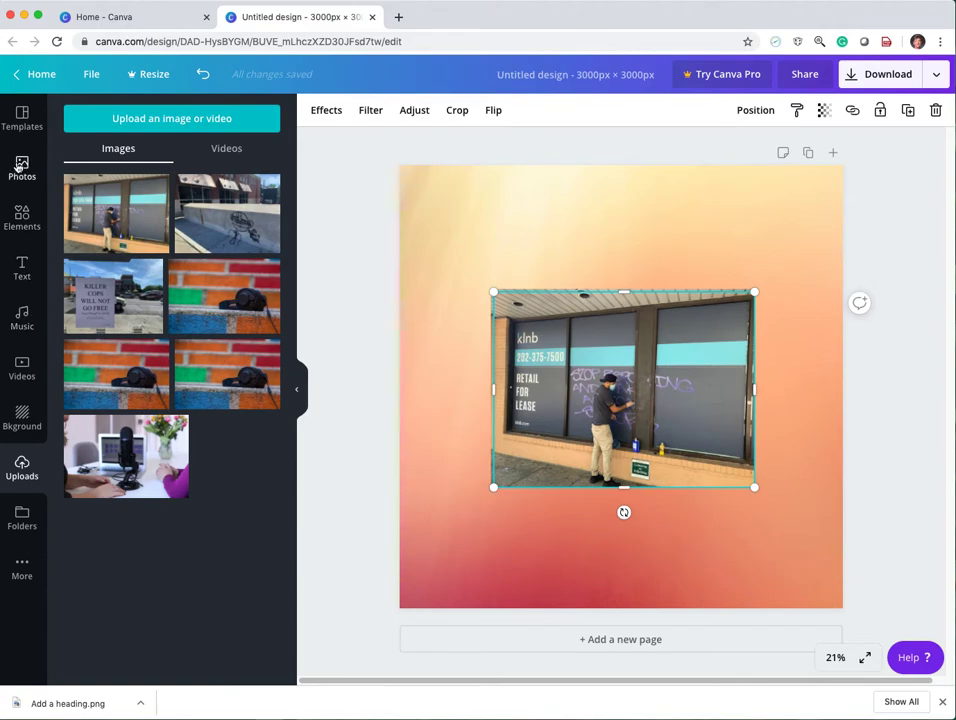
Search Pexels for "GOLF" and add the photo of the golf ball beside the hole to the page.
left_click(23, 568)
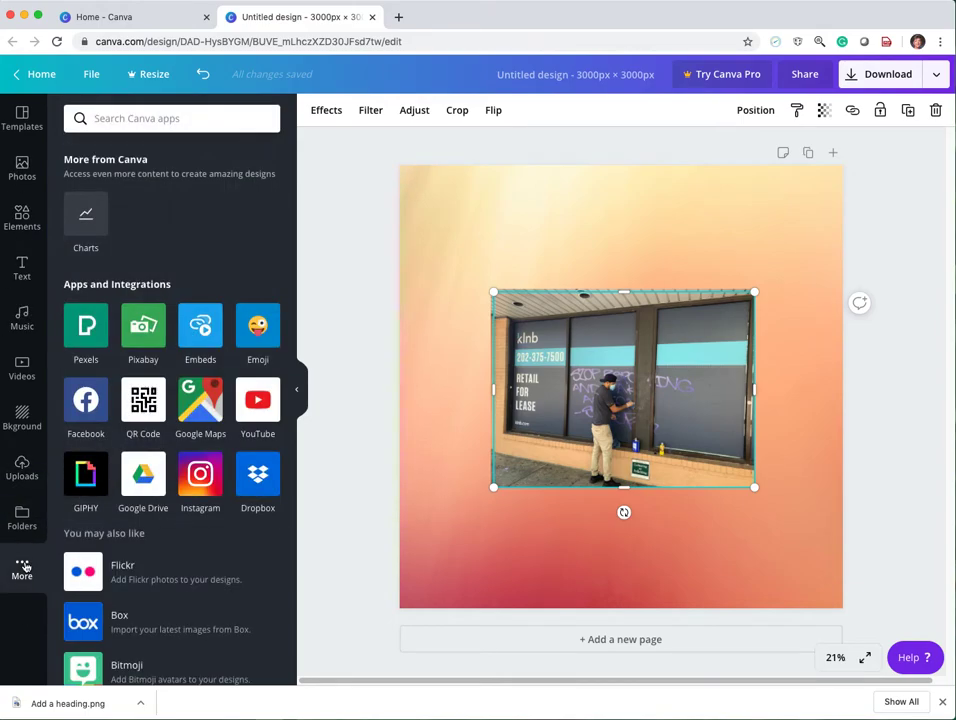
scroll(284, 480, "down", 3)
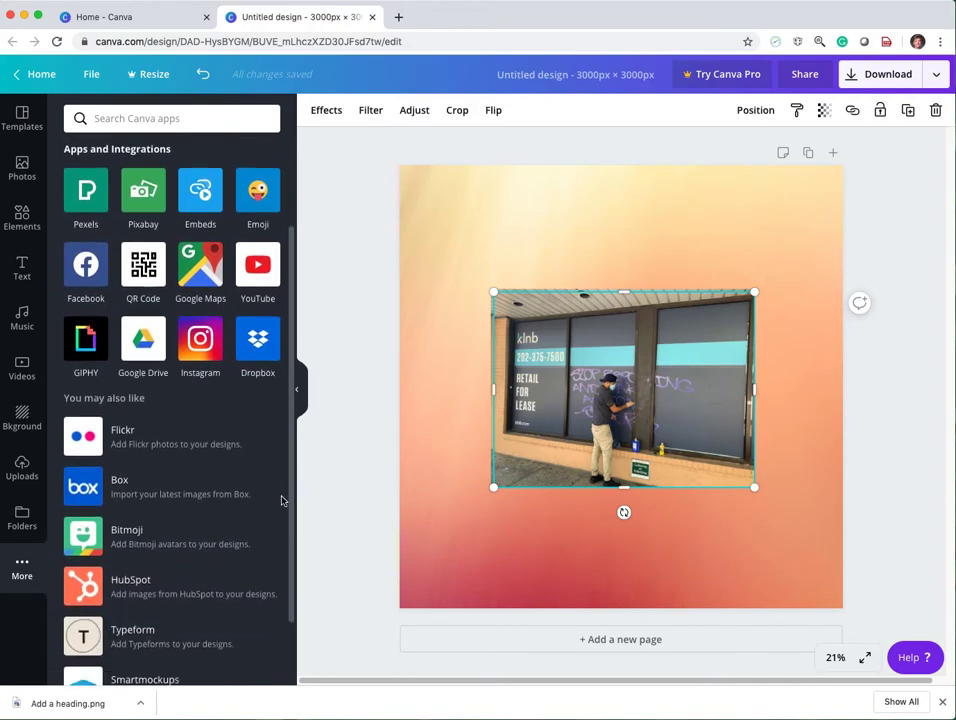
left_click(79, 210)
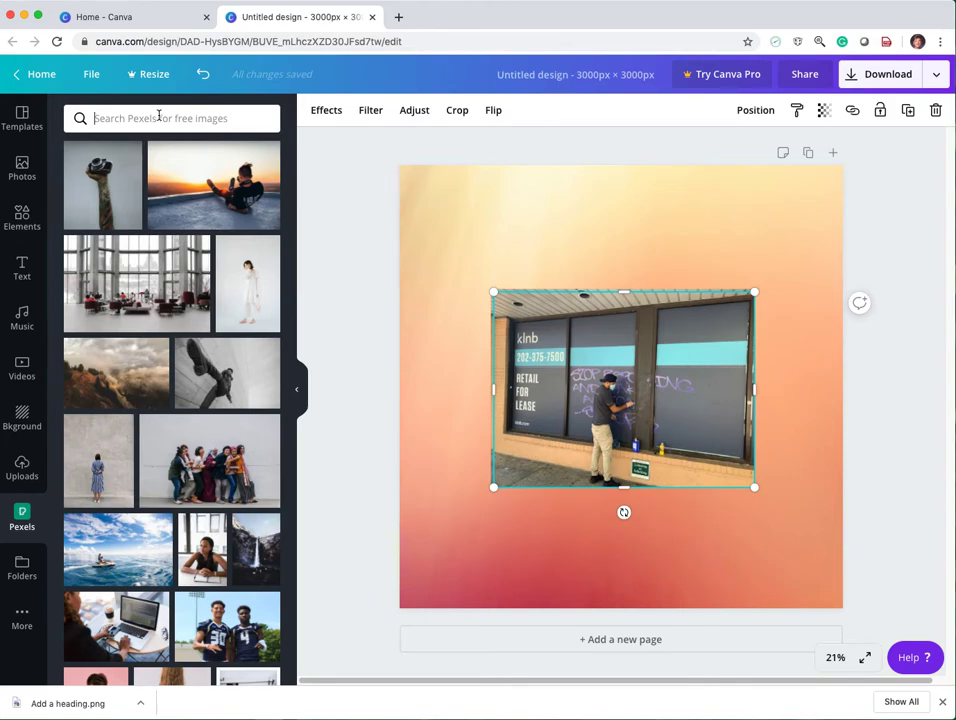
left_click(159, 116)
type("GOLF")
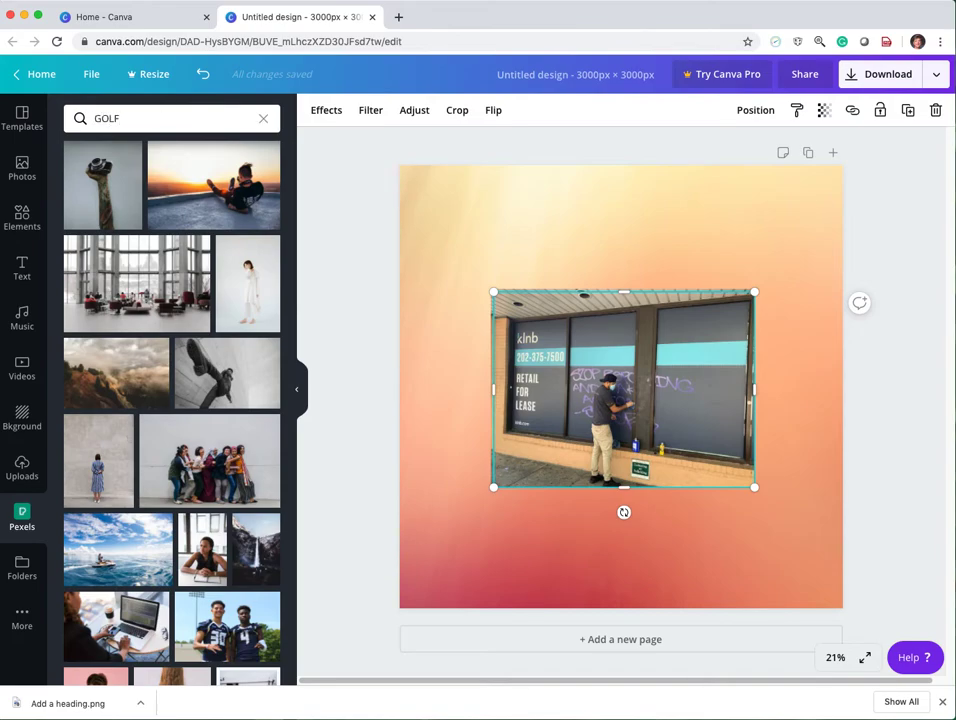
key("Return")
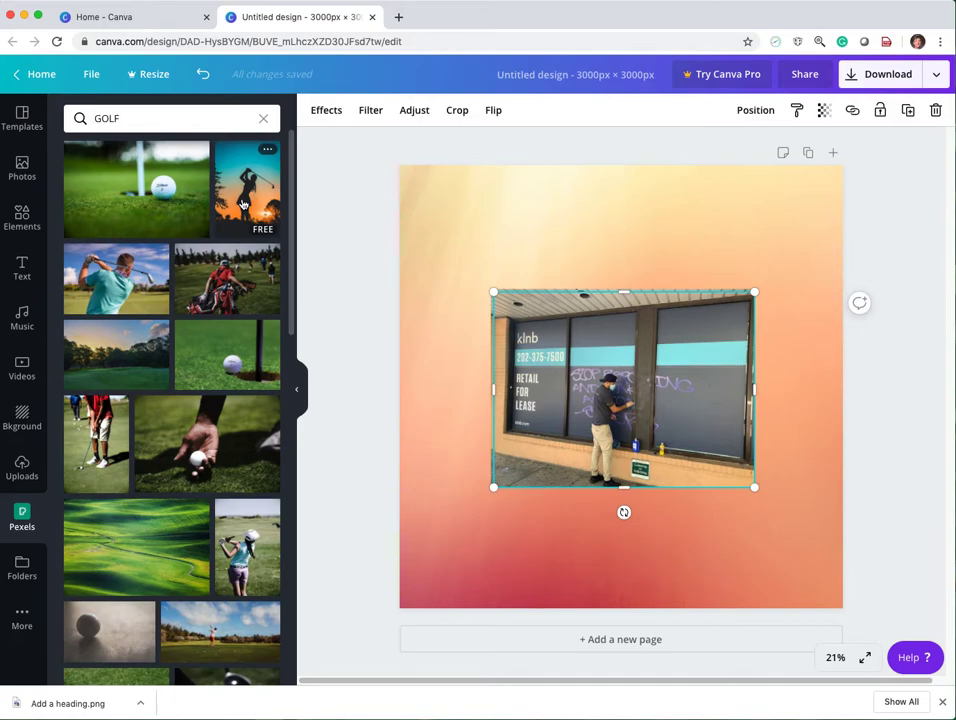
left_click(120, 211)
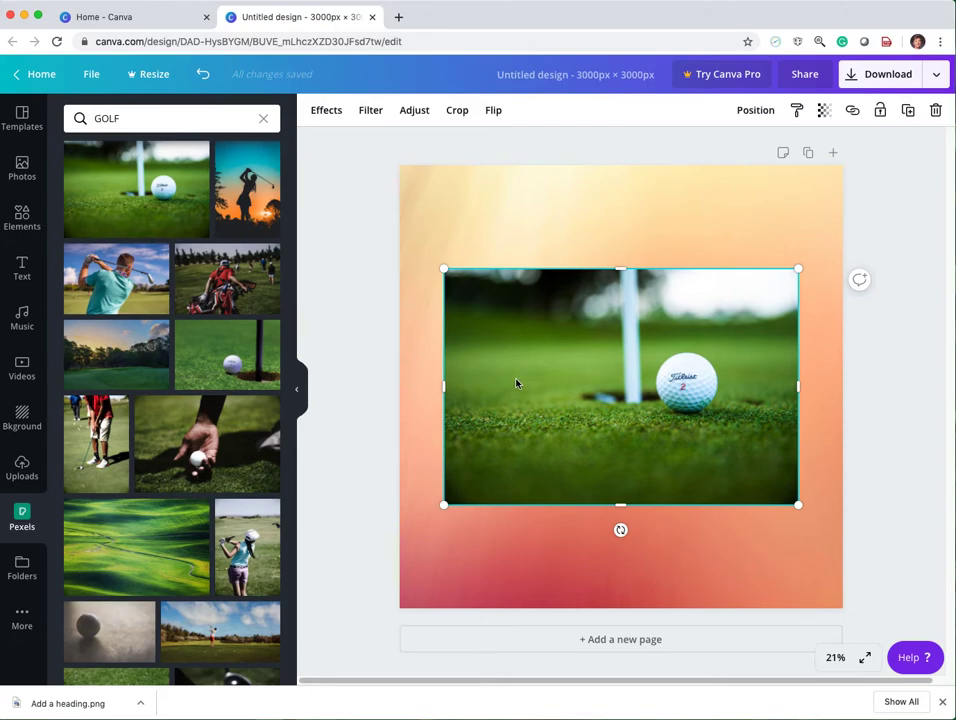
Add the "Spirit Night" font combination to the page and place it over the lower-left part of the golf photo.
left_click(19, 269)
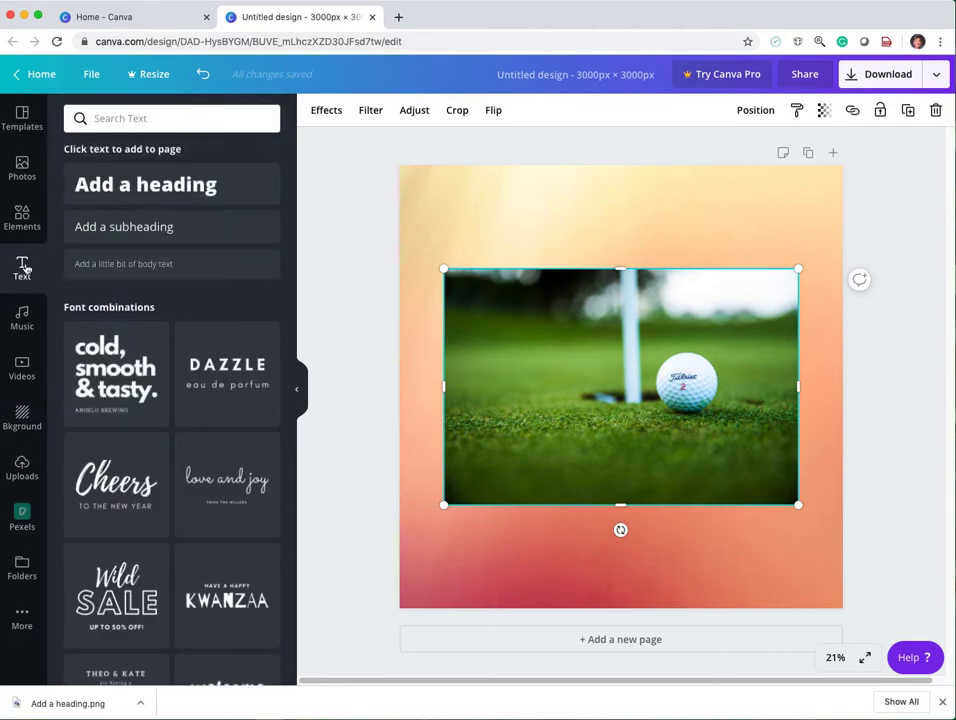
scroll(289, 304, "down", 1)
scroll(279, 384, "down", 12)
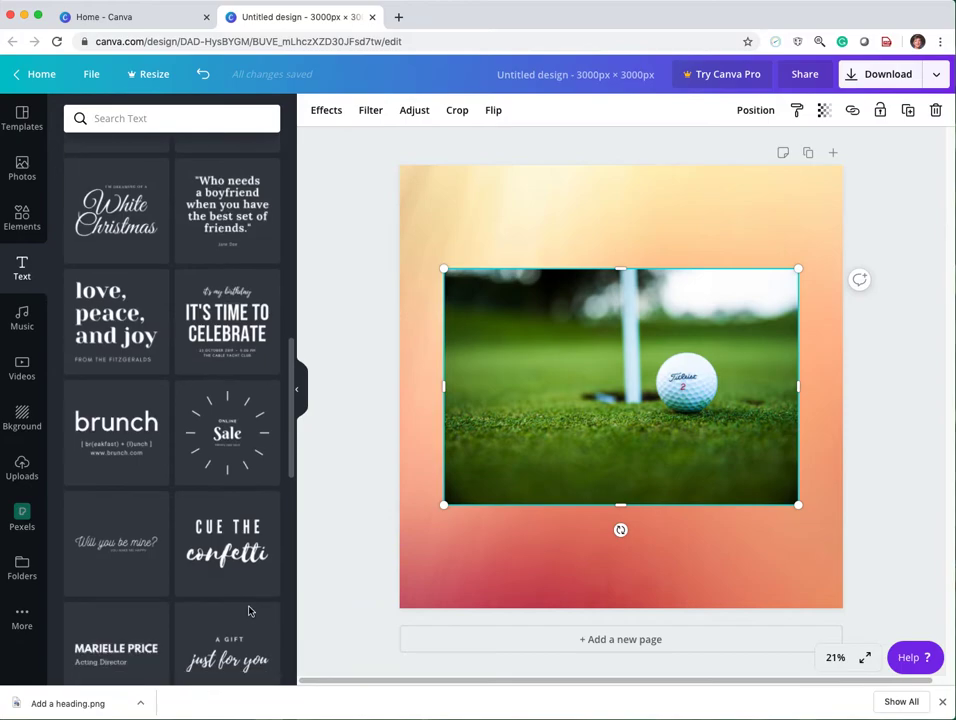
scroll(240, 686, "down", 1)
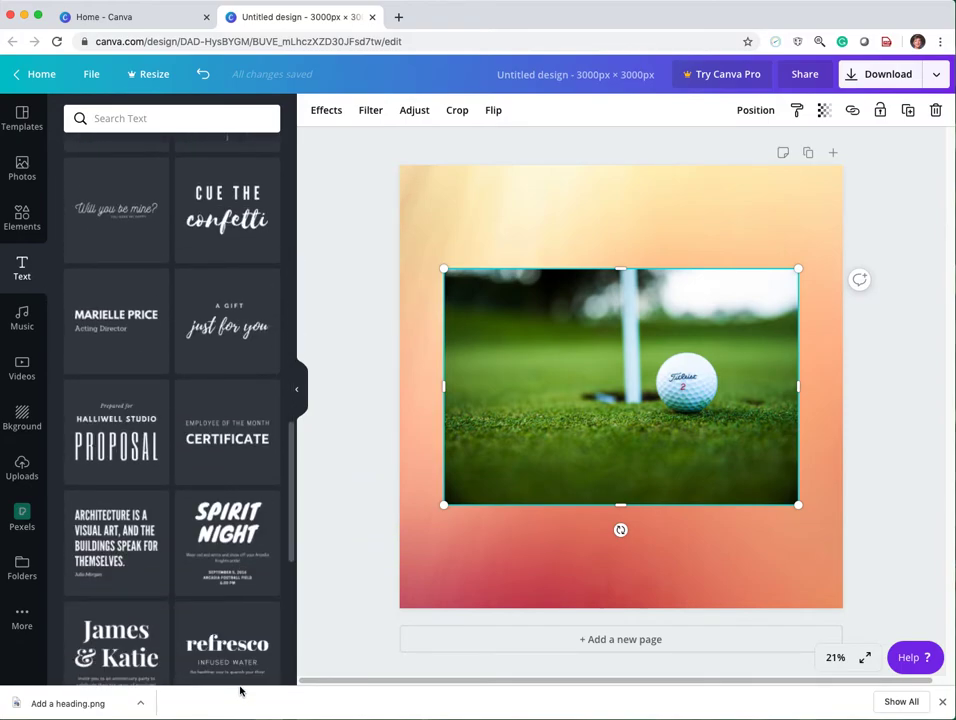
scroll(254, 568, "up", 1)
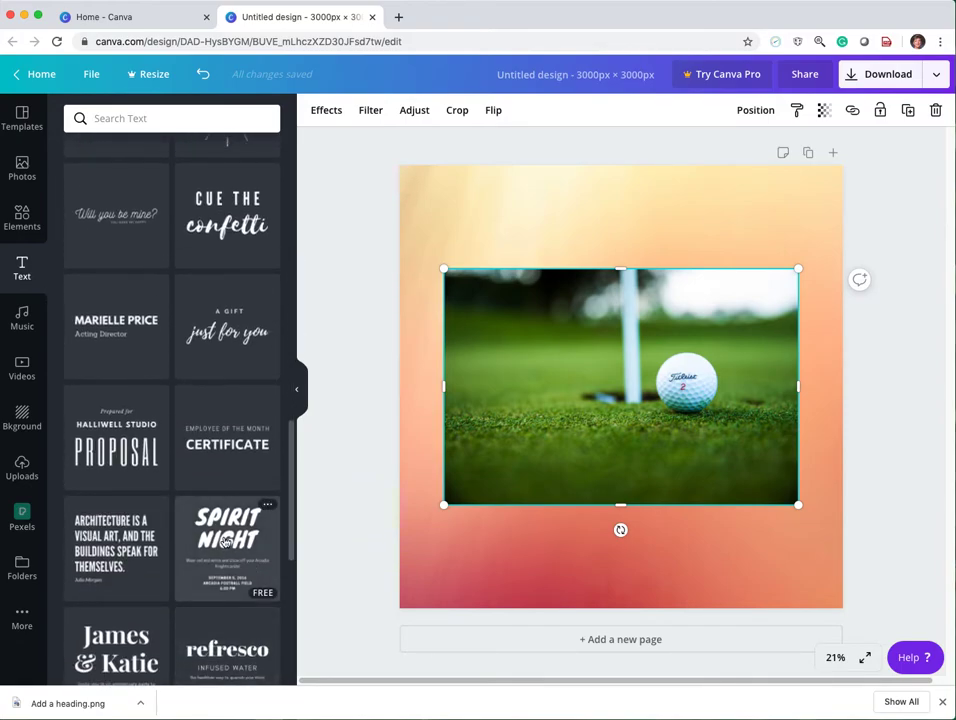
left_click(226, 540)
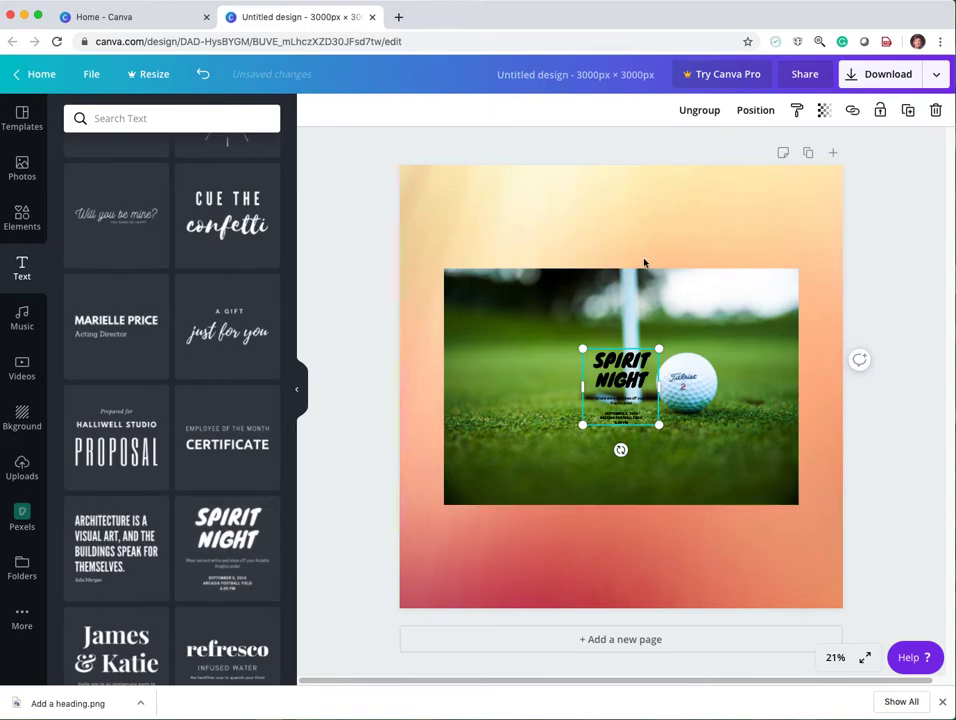
left_click_drag(591, 351, 469, 400)
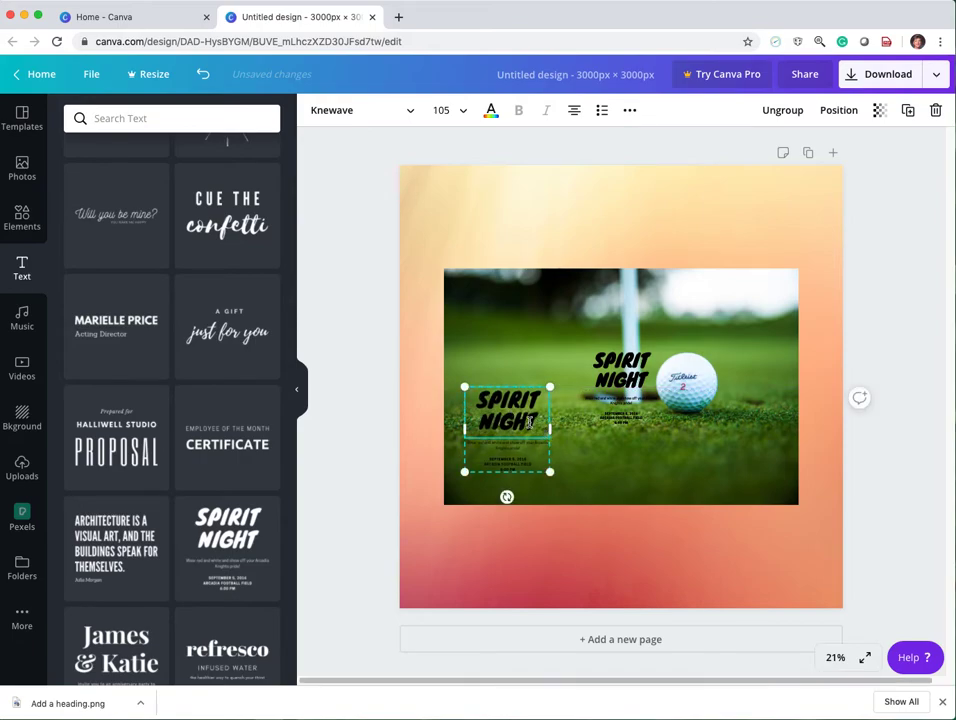
Replace the heading of the lower-left "Spirit Night" text group with "TOP FEMALE GOLFERS".
double_click(471, 400)
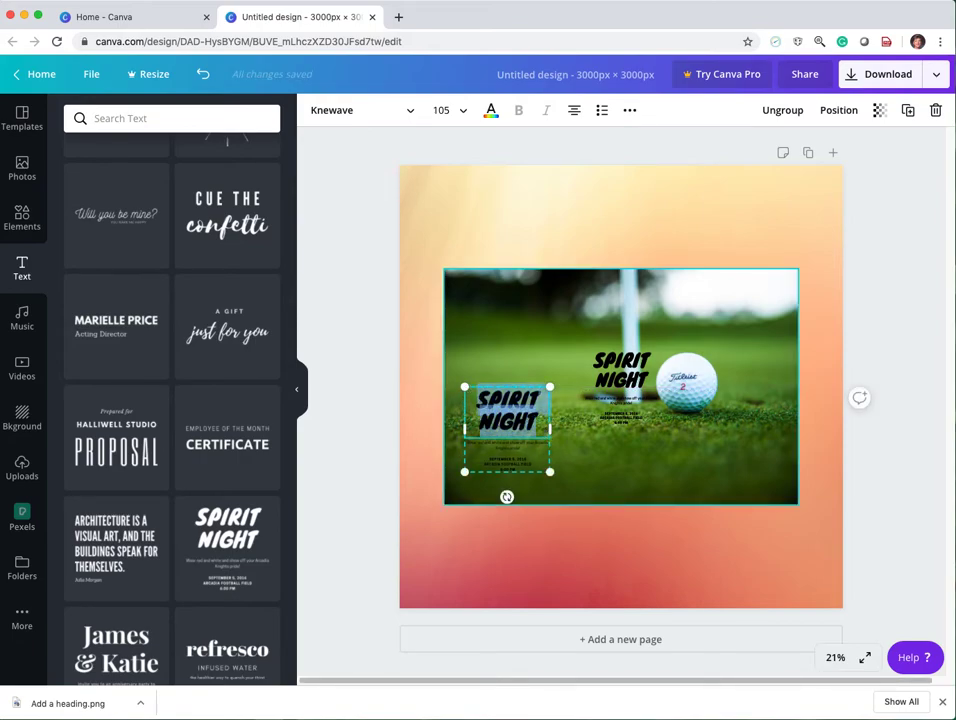
key("BackSpace")
type("TOP")
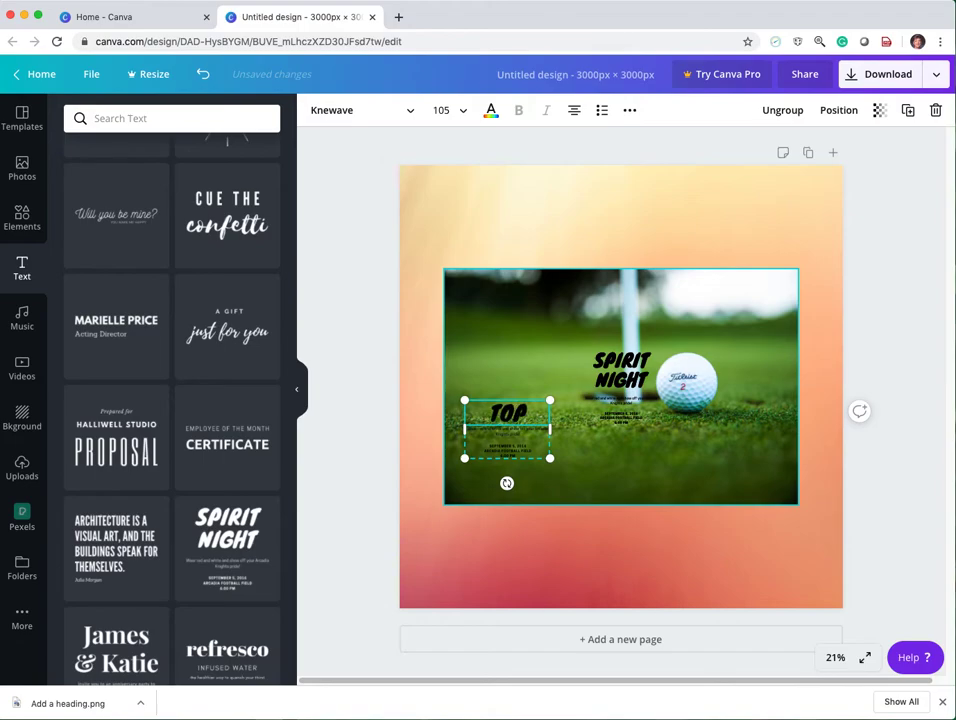
type(" FEMALE")
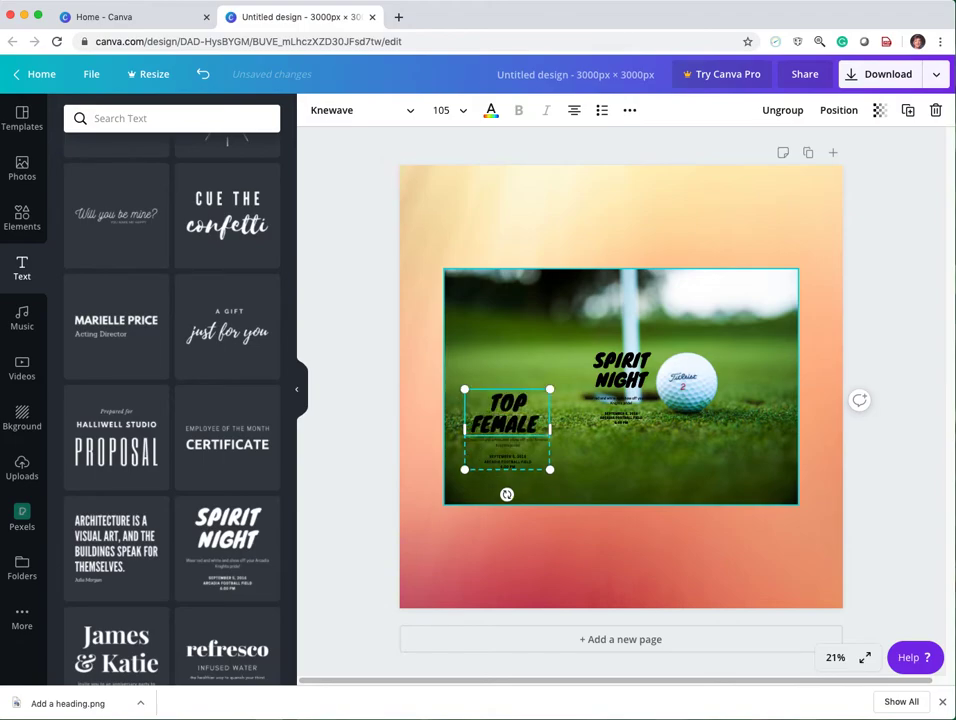
type(" GOLFERS")
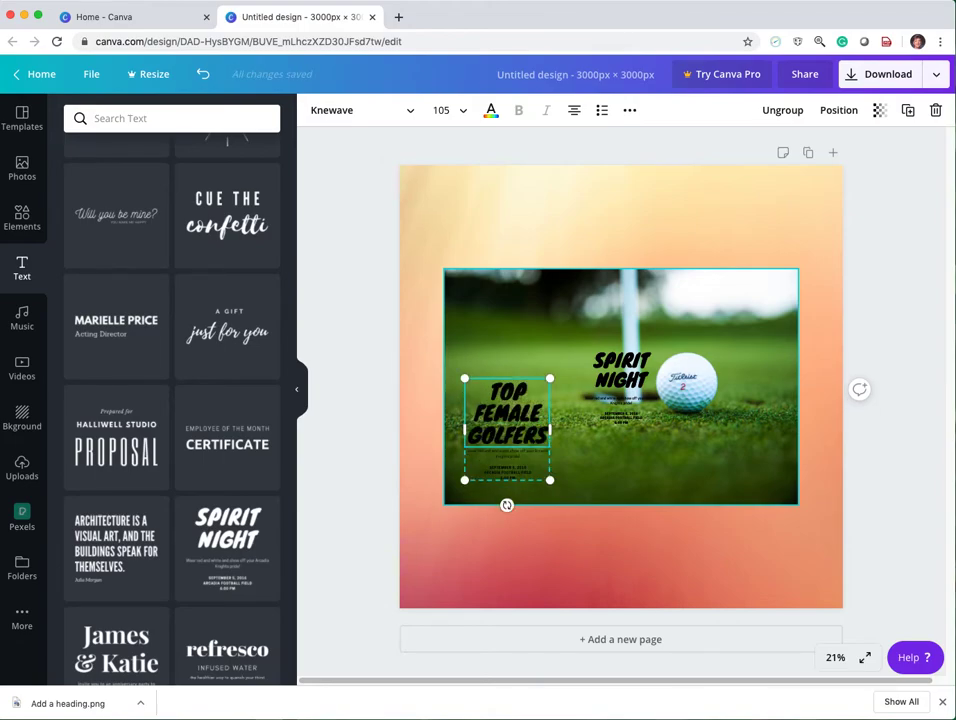
Clear the date, venue and description lines beneath the "TOP FEMALE GOLFERS" heading.
left_click(514, 472)
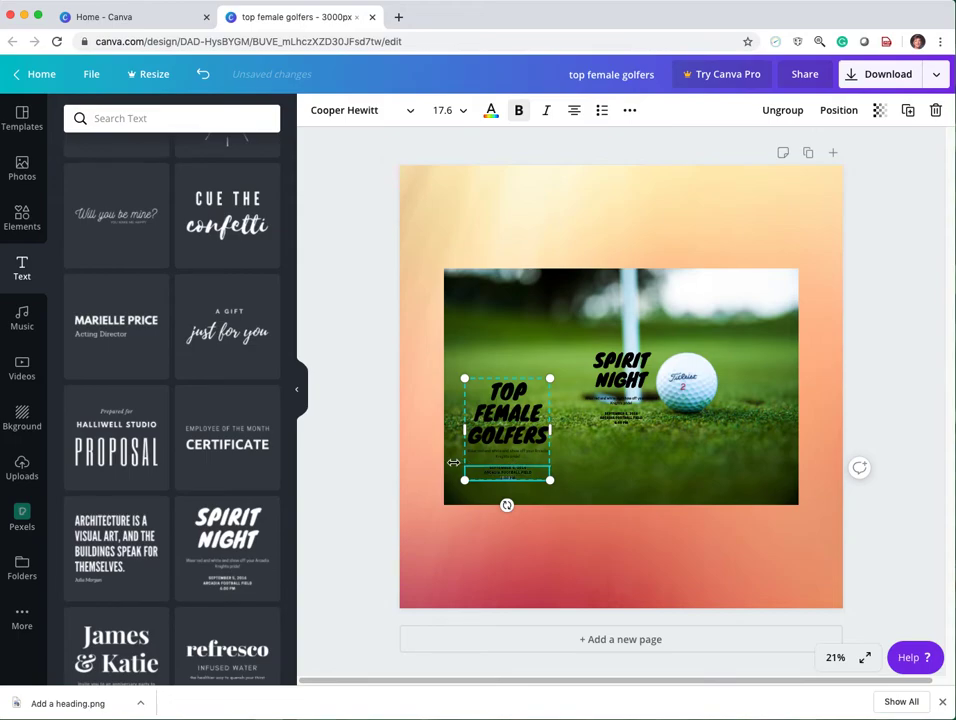
key("BackSpace")
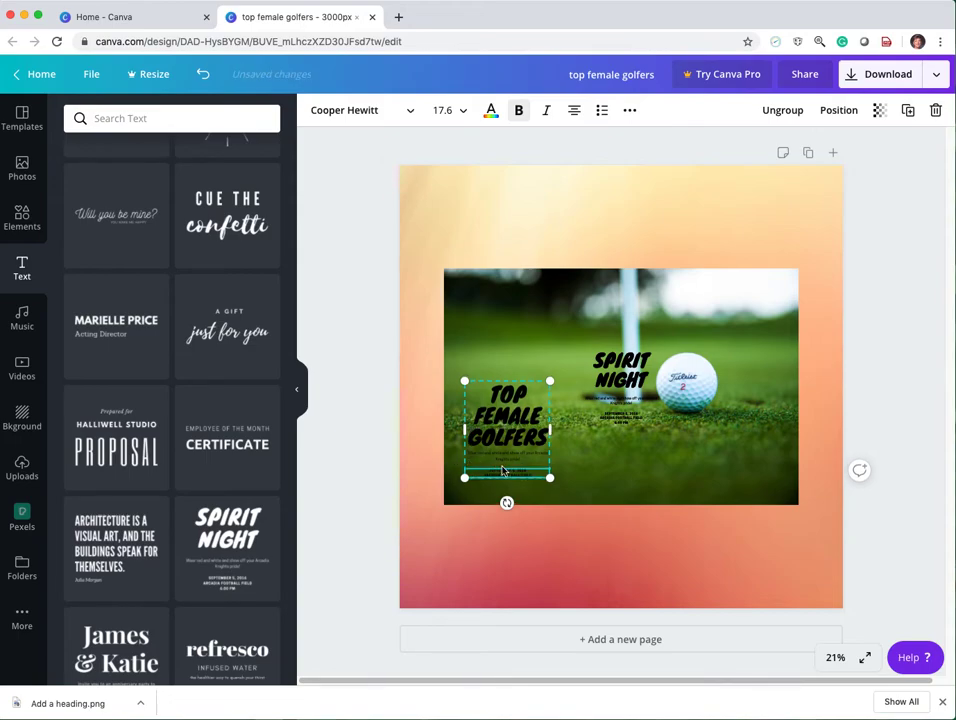
left_click_drag(543, 477, 472, 471)
key("BackSpace")
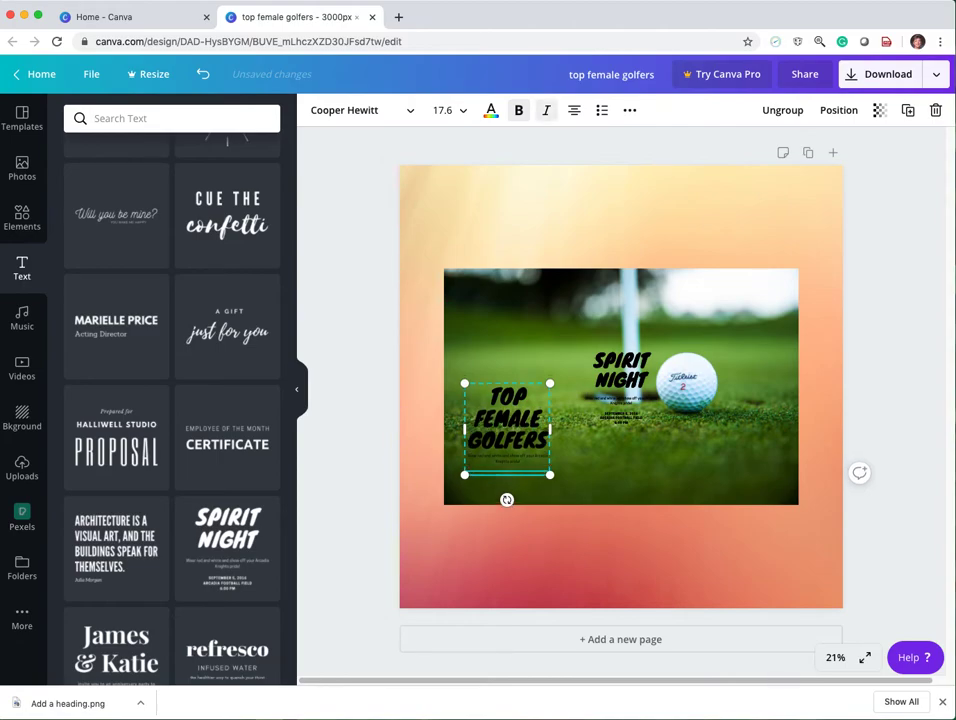
left_click(514, 461)
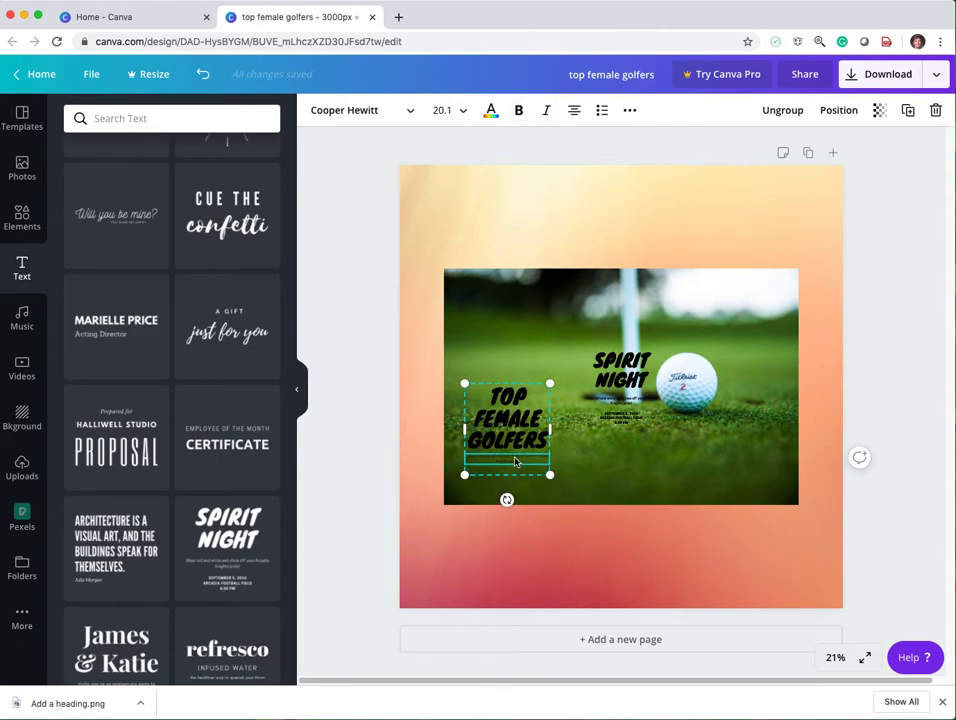
Delete the spare "Spirit Night" text group from the middle of the golf photo.
left_click(617, 393)
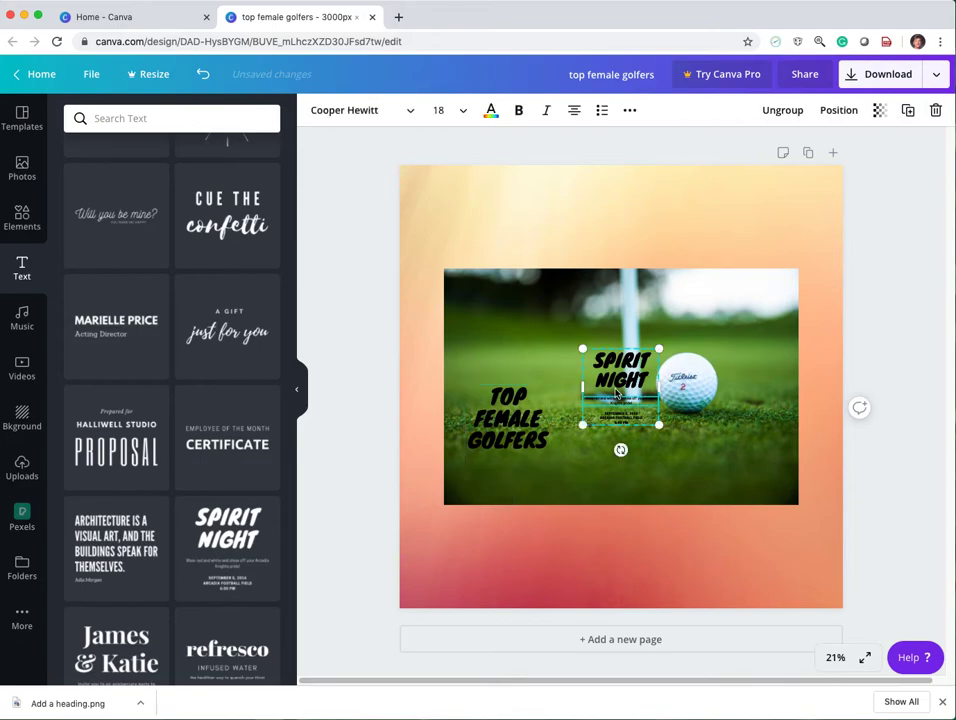
right_click(617, 393)
left_click(659, 463)
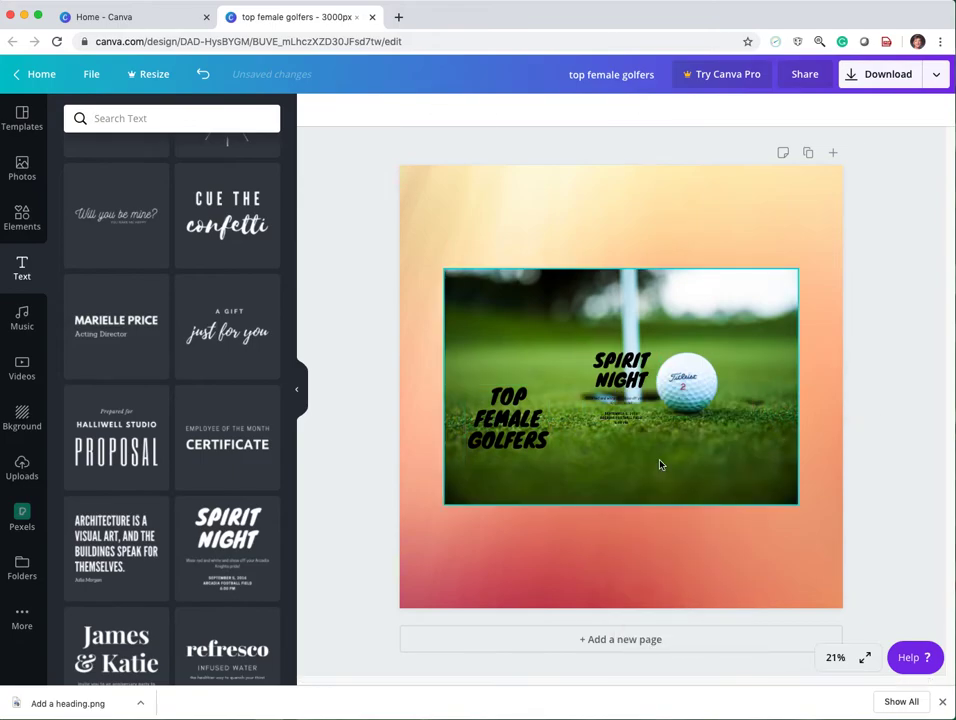
left_click(525, 445)
left_click(589, 467)
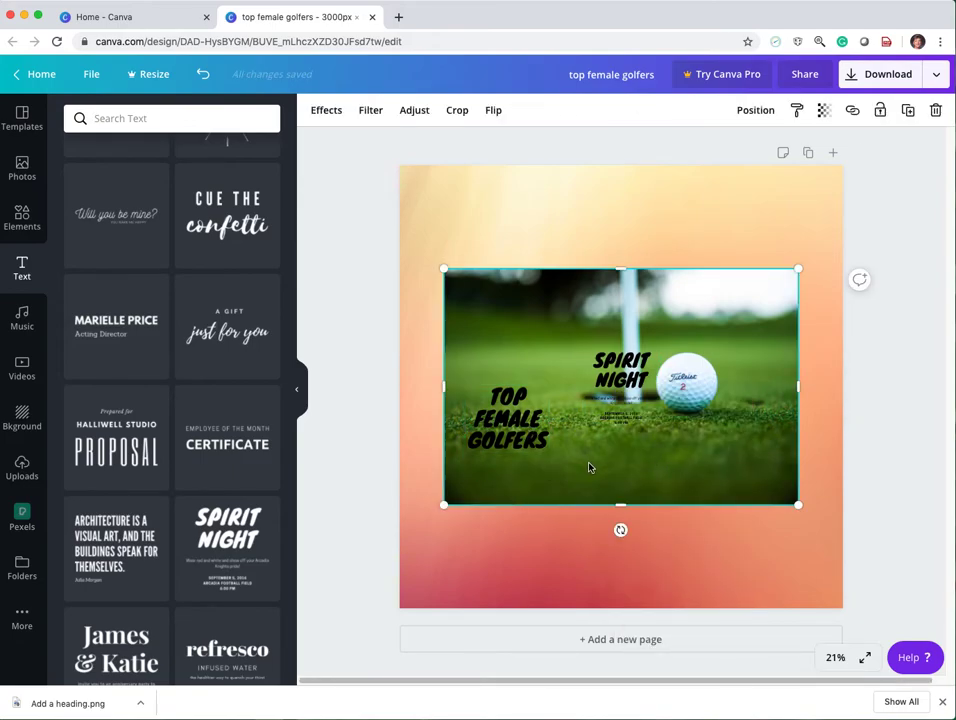
left_click_drag(589, 467, 592, 467)
left_click(616, 380)
right_click(615, 378)
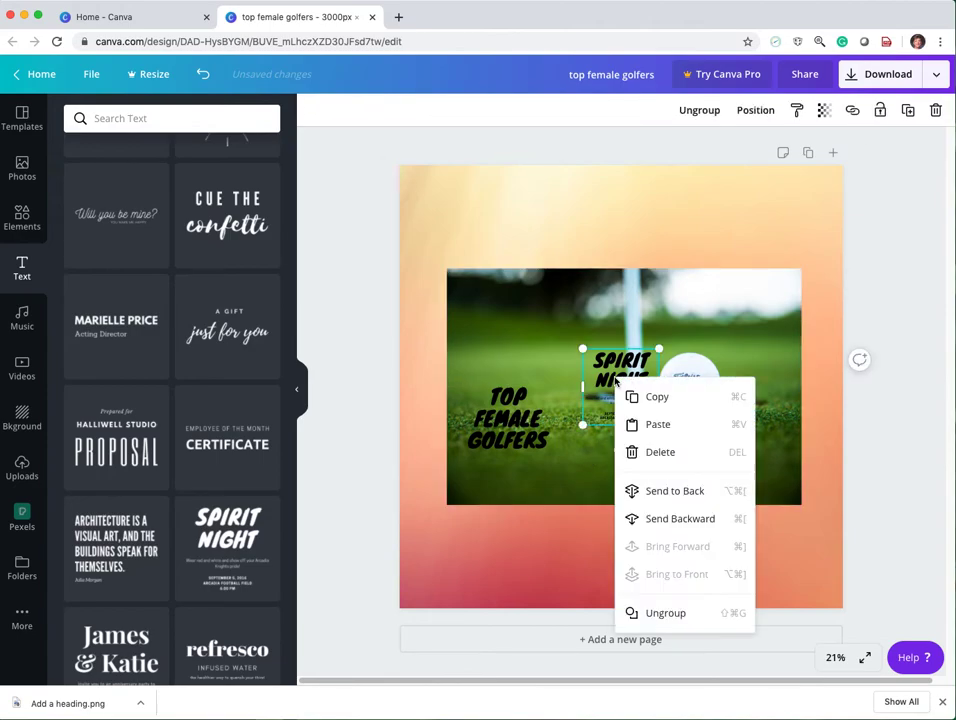
left_click(658, 452)
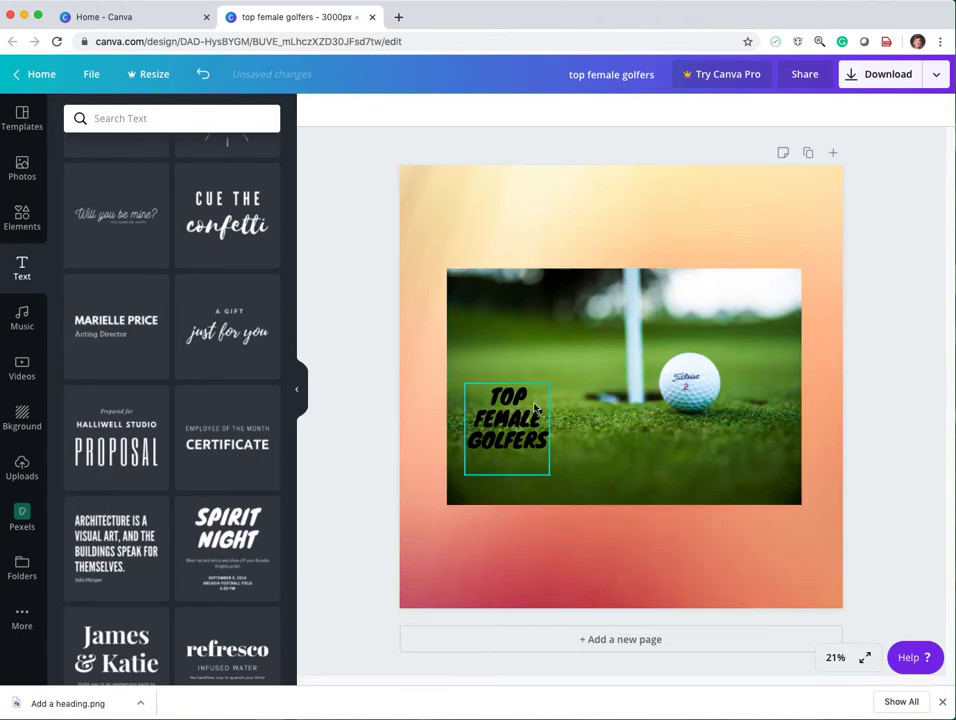
Change the text colour of the whole "TOP FEMALE GOLFERS" heading to white, including its first letter.
left_click(494, 402)
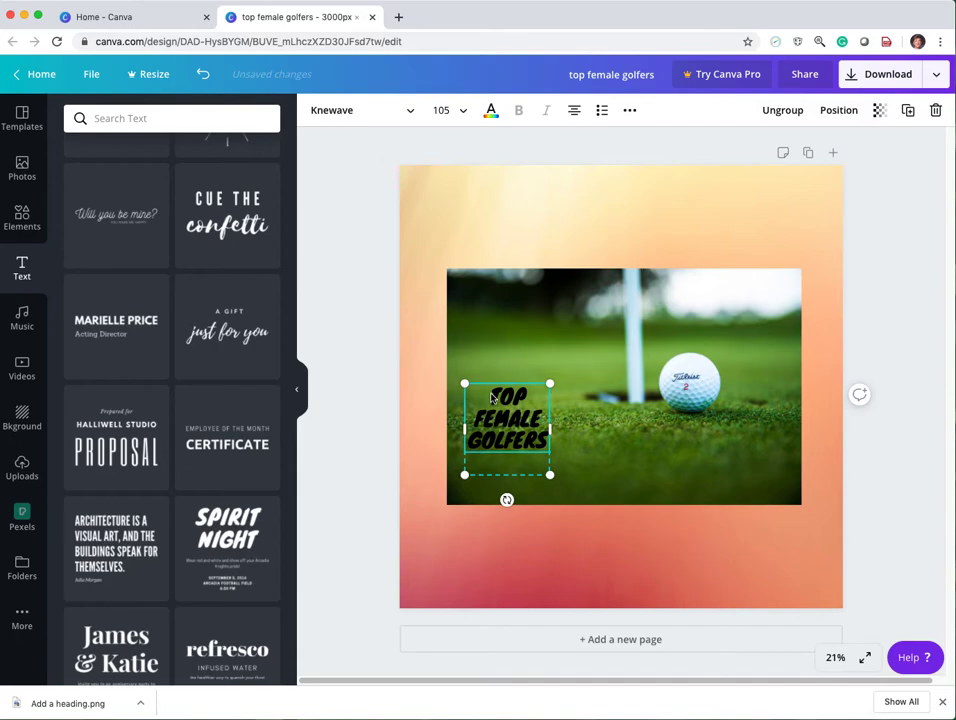
left_click_drag(491, 398, 541, 441)
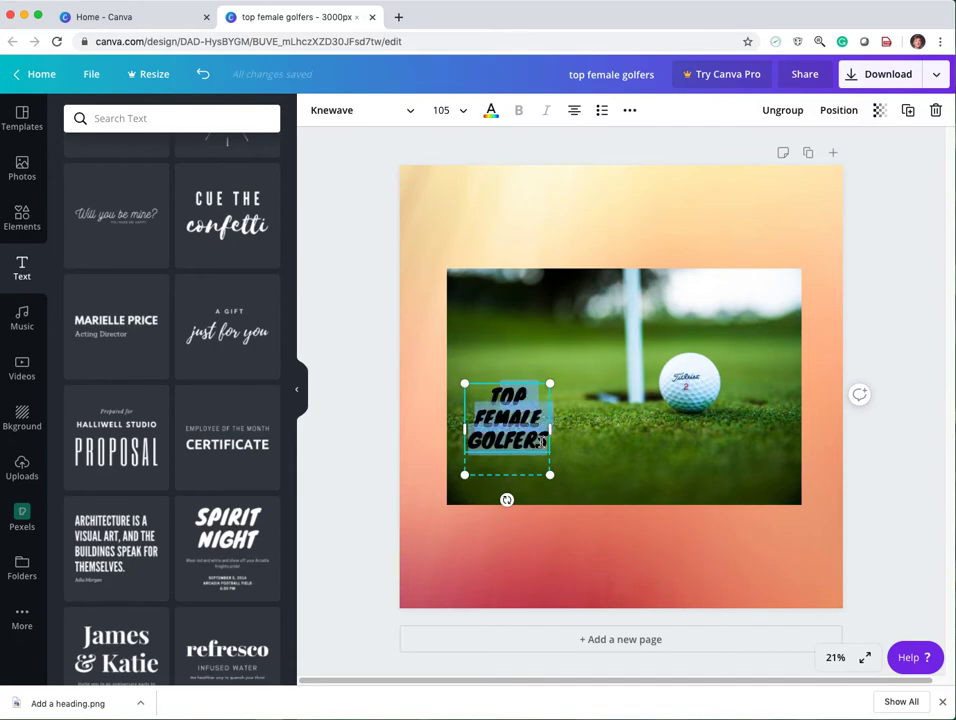
left_click(491, 112)
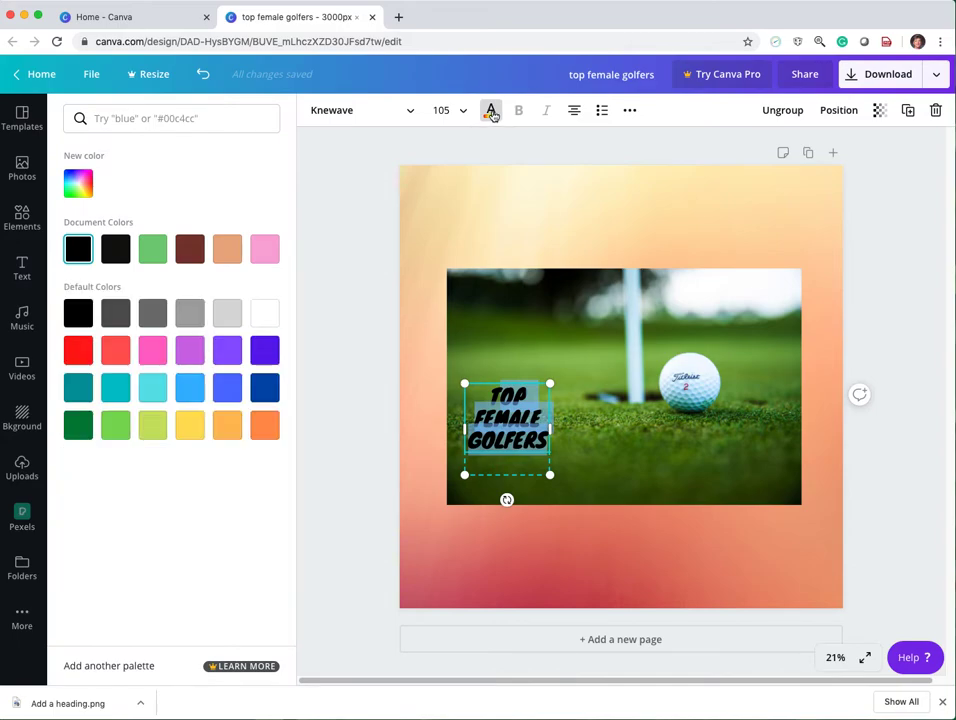
left_click(265, 314)
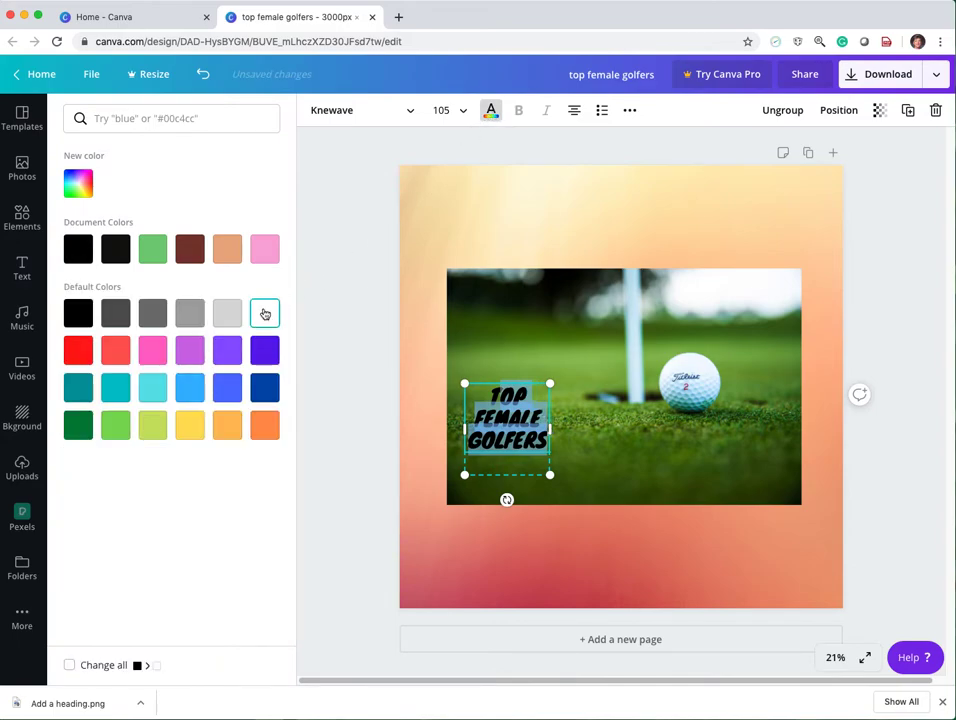
left_click(659, 483)
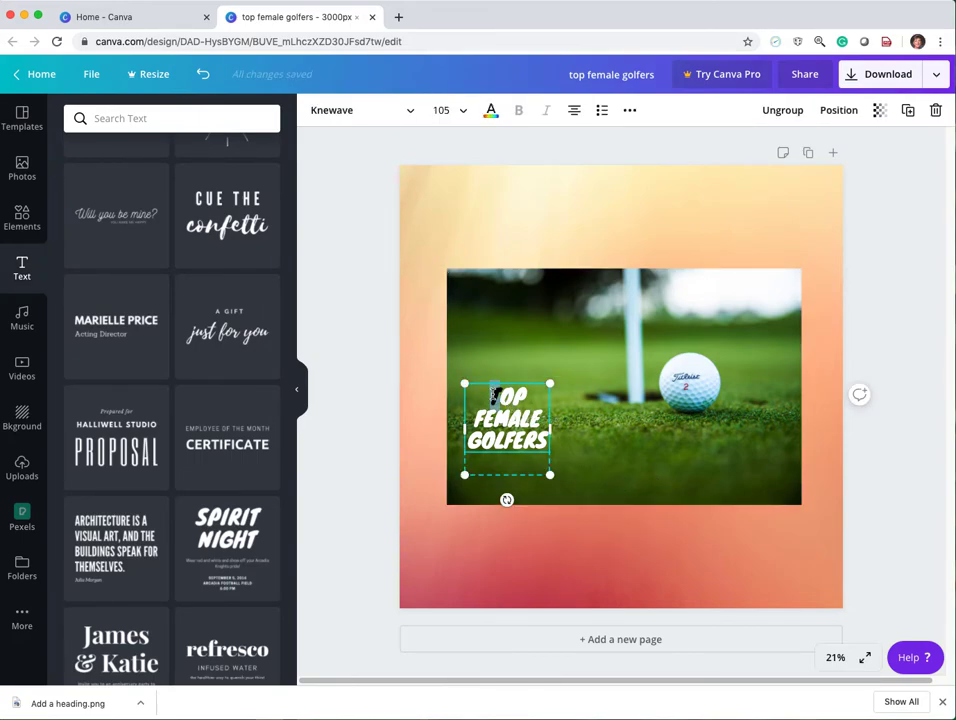
left_click(490, 110)
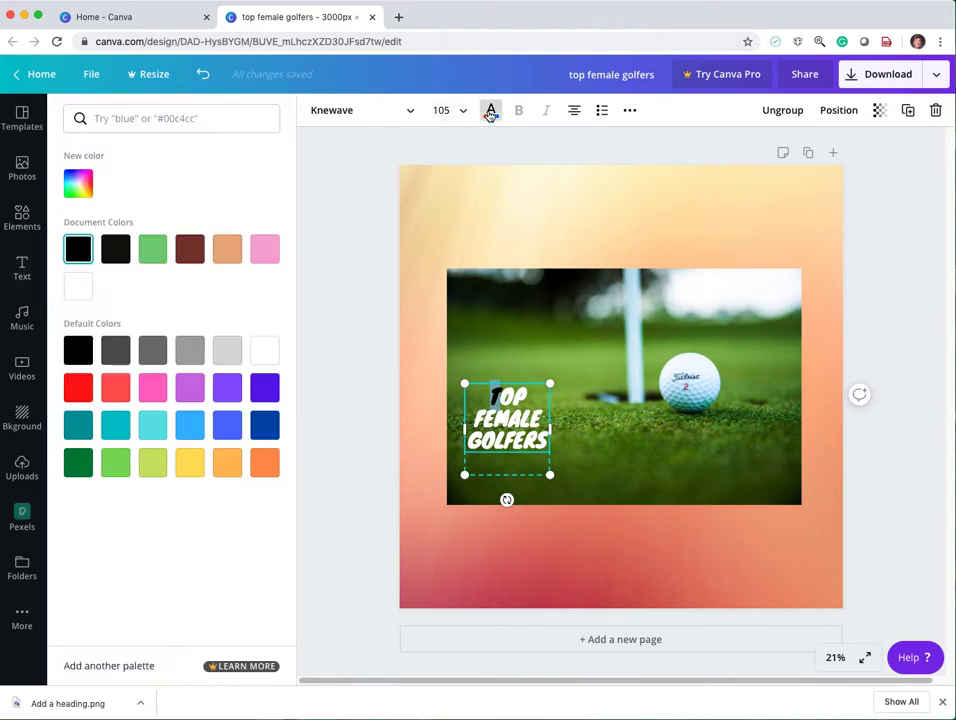
left_click(269, 358)
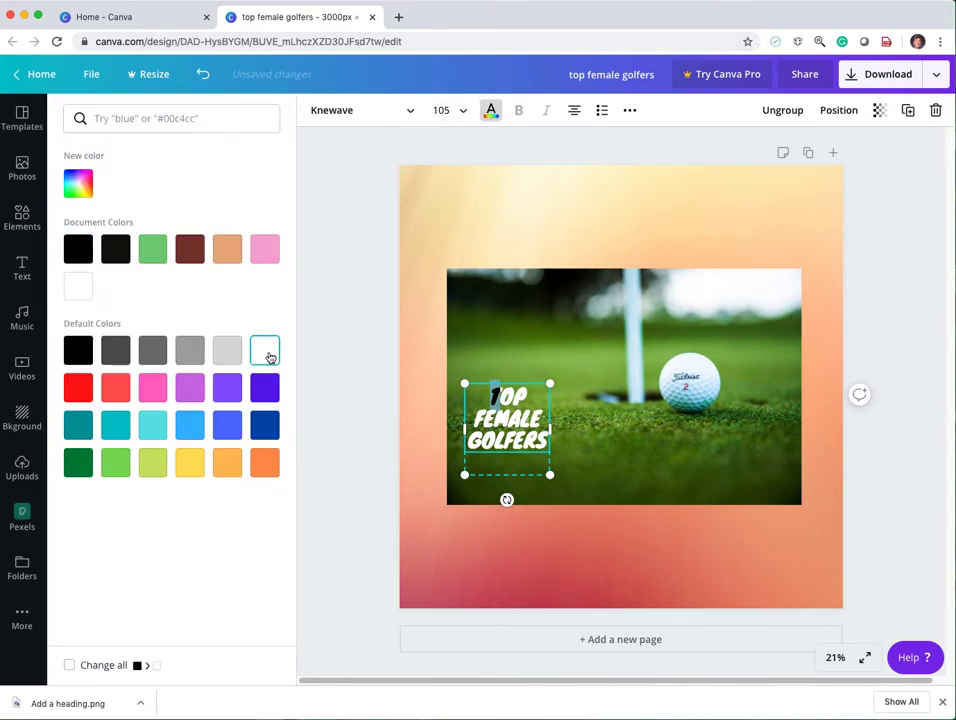
left_click(592, 446)
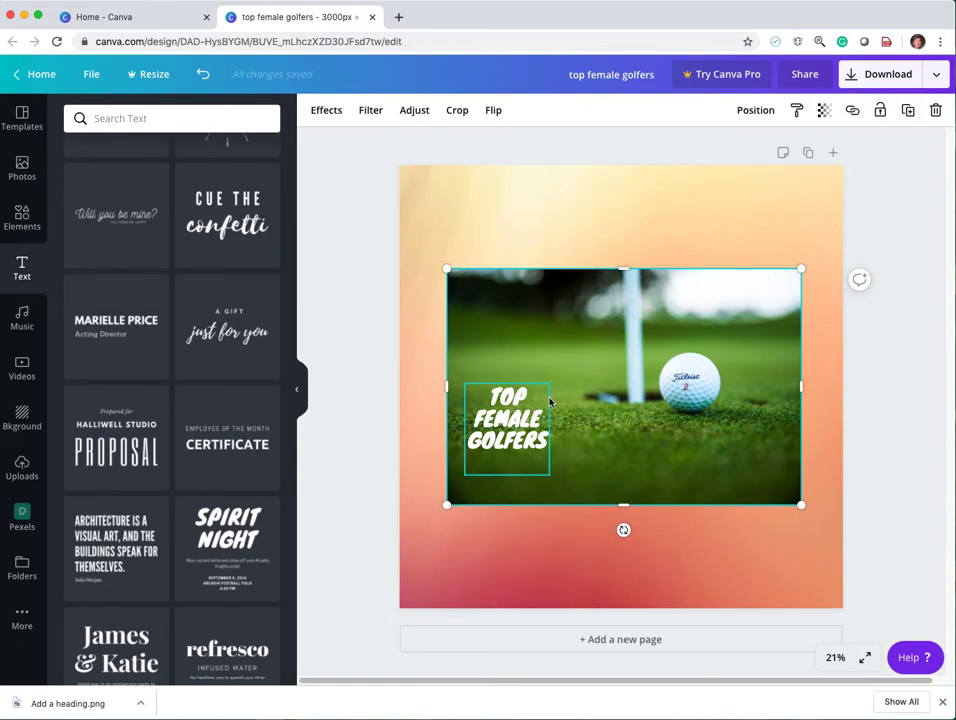
Widen the "TOP FEMALE GOLFERS" text box so it wraps onto two lines, and move it down to the photo's lower-left corner.
left_click(510, 420)
left_click_drag(551, 427, 635, 409)
left_click_drag(526, 391, 493, 451)
left_click(681, 459)
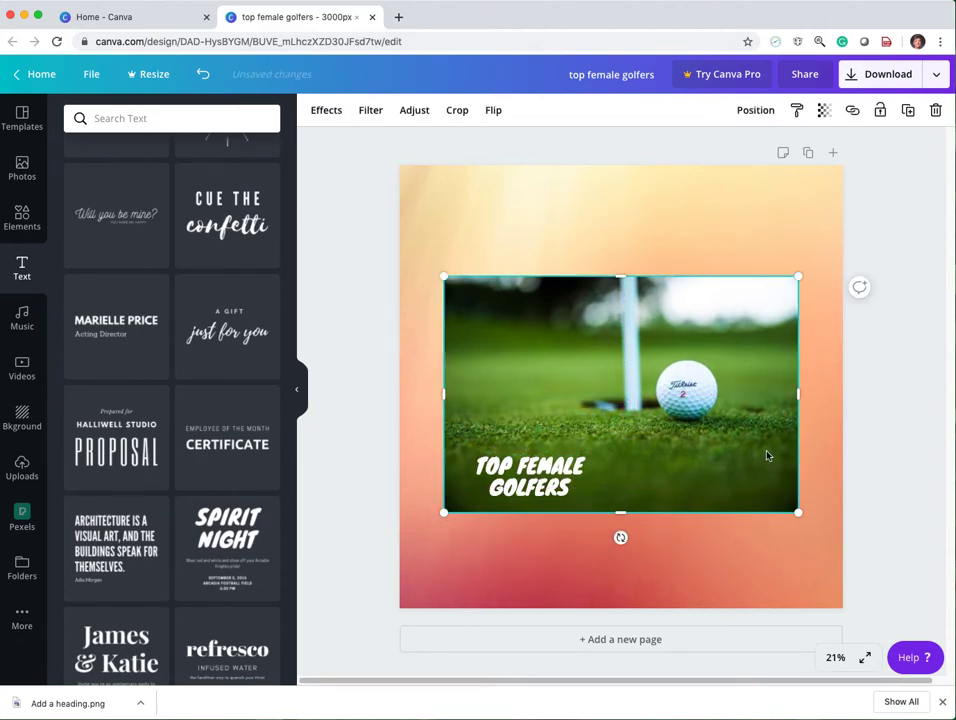
left_click(327, 128)
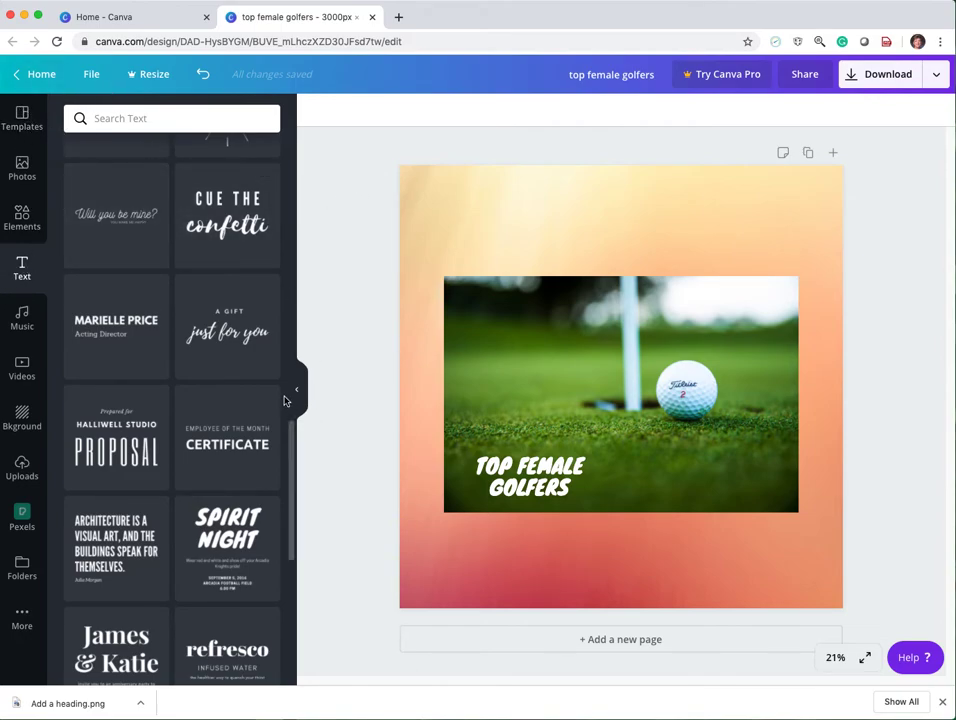
left_click_drag(292, 442, 344, 164)
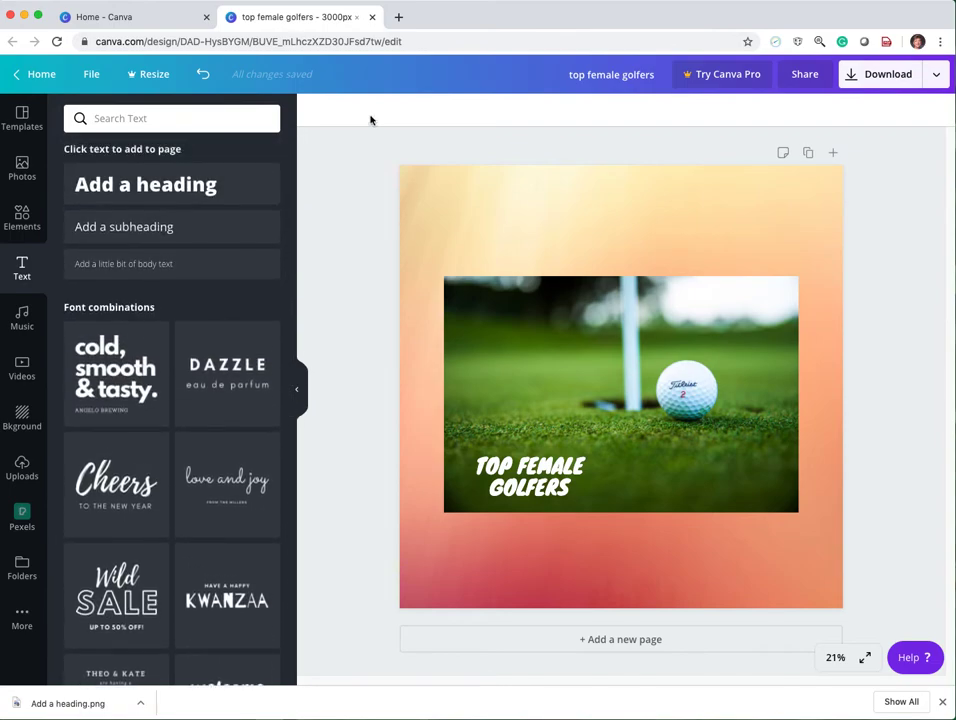
left_click(501, 185)
left_click(516, 128)
left_click(413, 201)
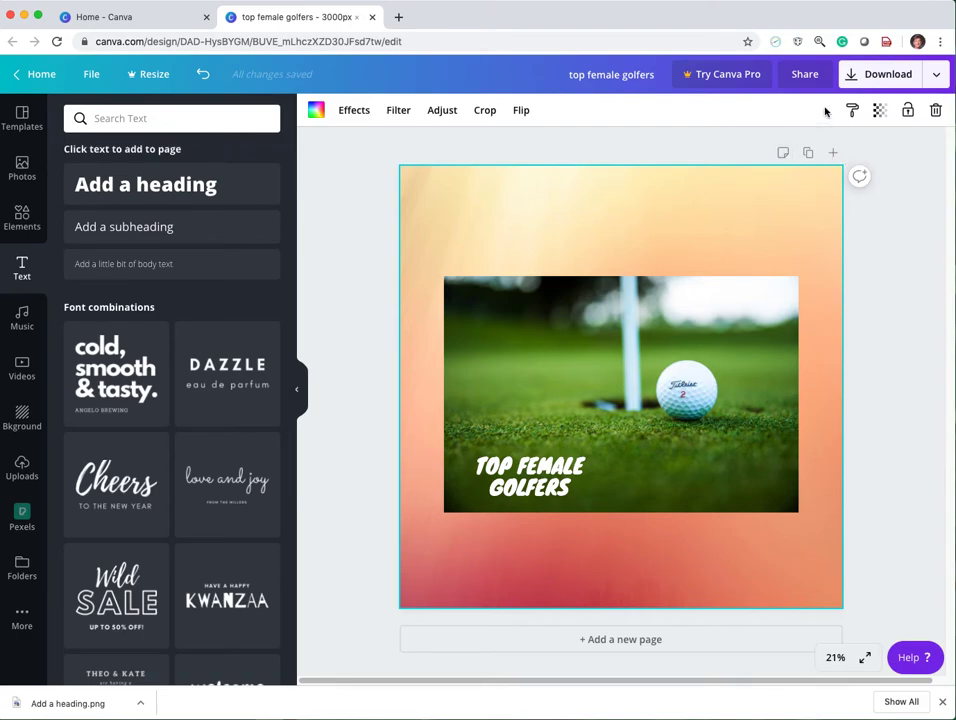
Download the design as a PNG at 3000 x 3000 px and open the downloaded top female golfers.png to check it.
left_click(852, 79)
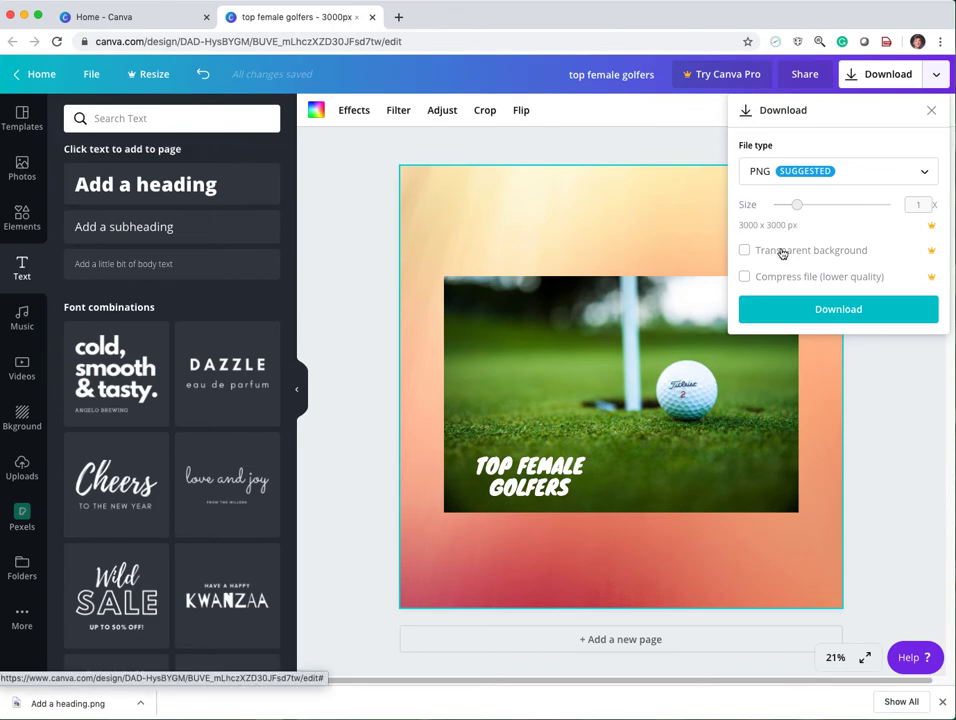
left_click(818, 311)
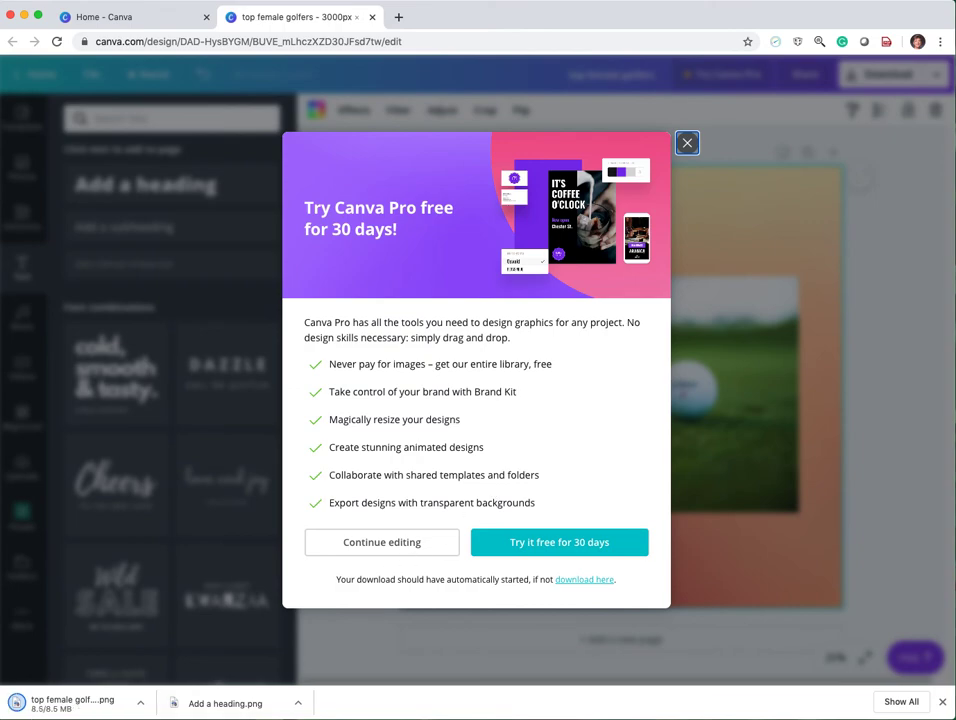
left_click(17, 704)
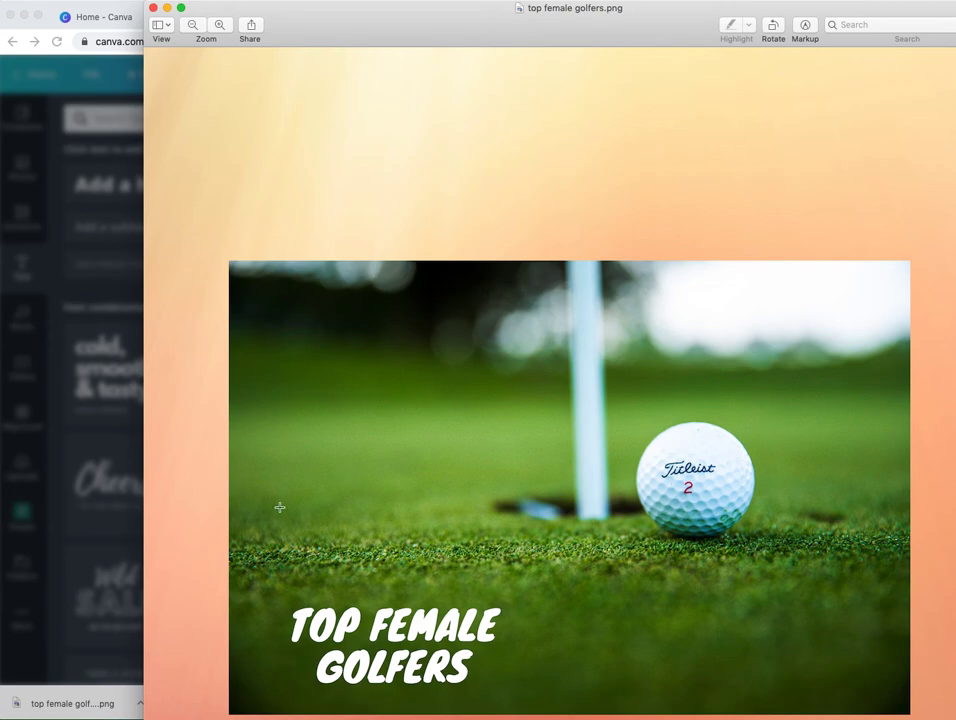
left_click(116, 6)
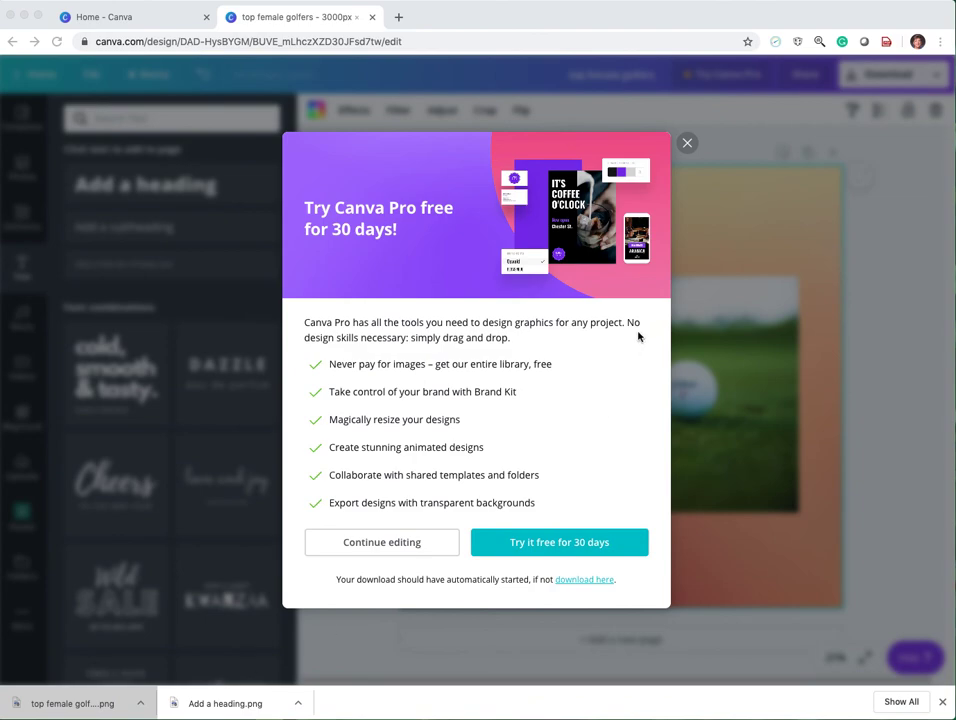
left_click(687, 143)
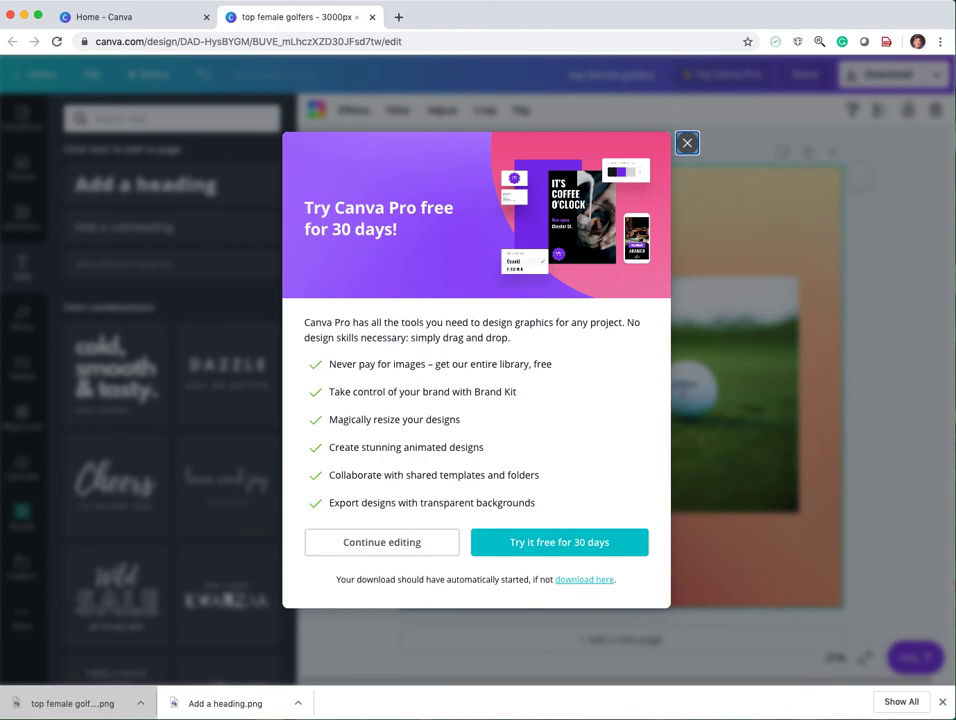
right_click(304, 718)
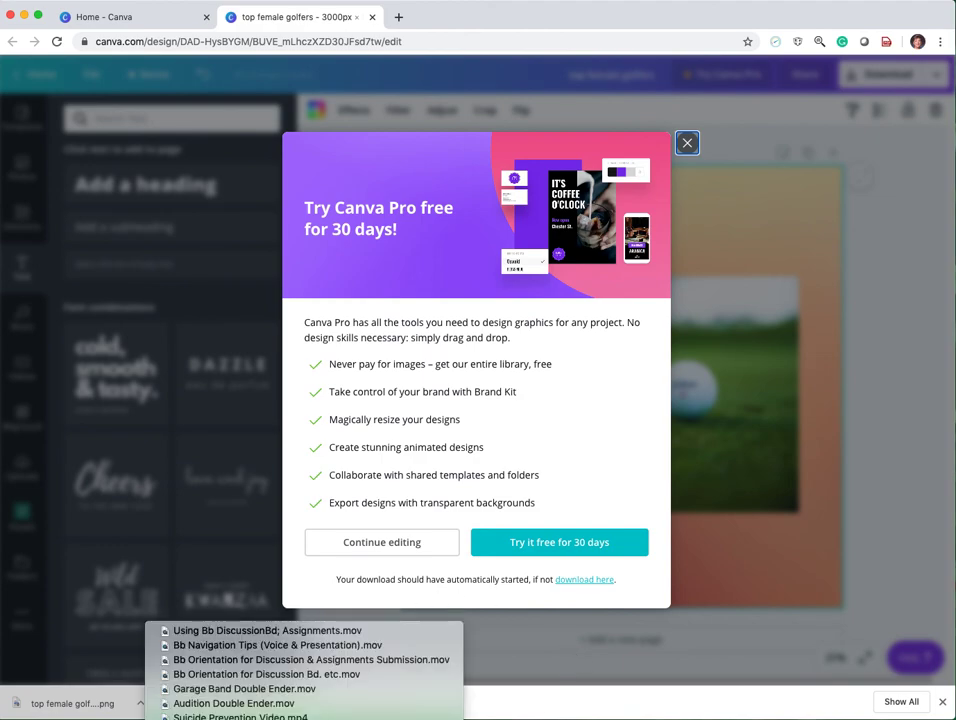